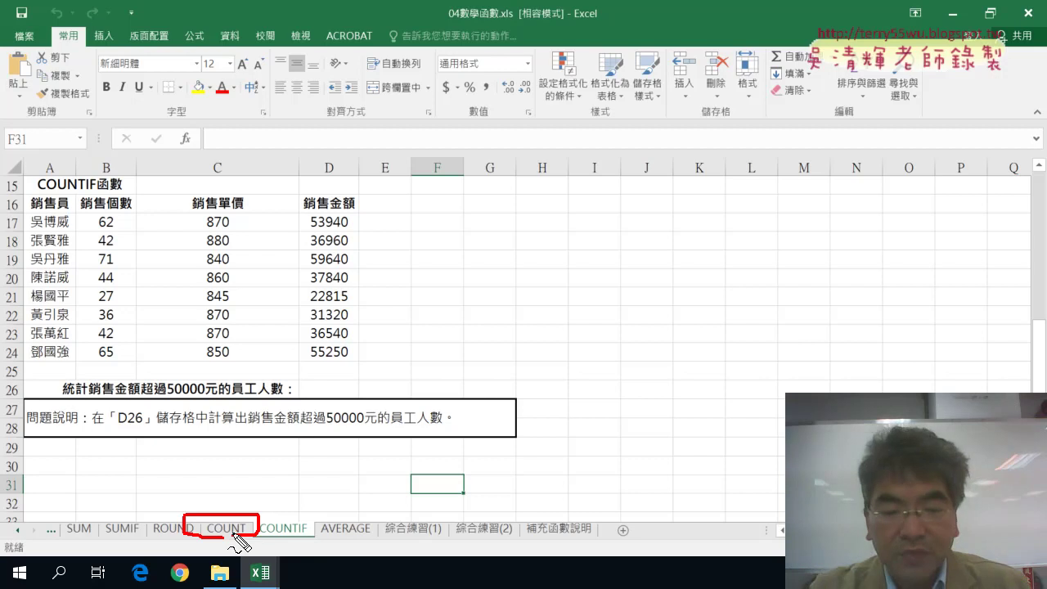
Open the COUNT sheet and select the data block A2:K7.
{"action": "left_click", "coordinate": [240, 530]}
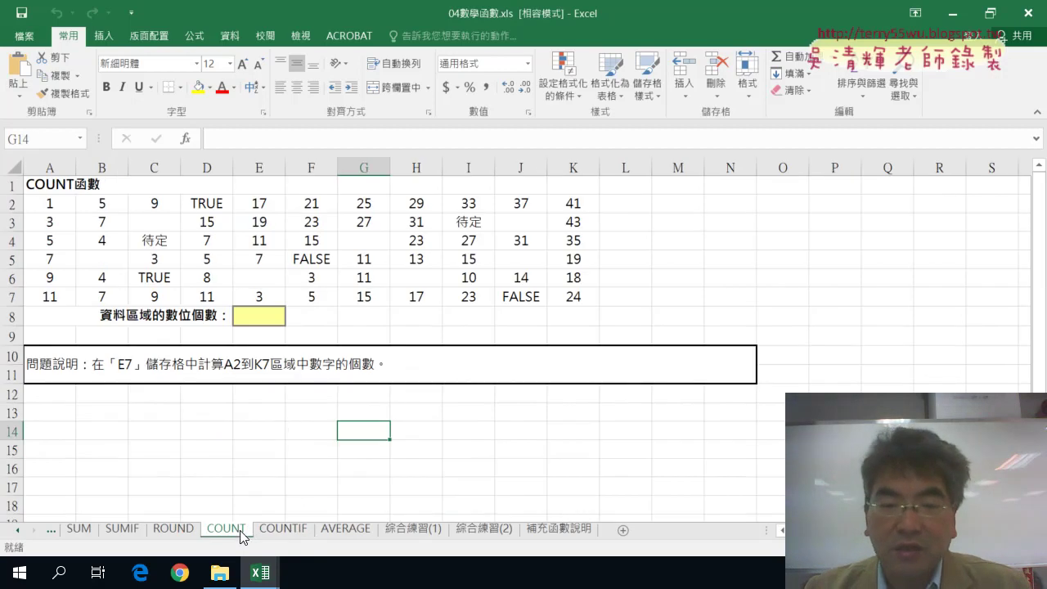
{"action": "mouse_move", "coordinate": [53, 203]}
{"action": "left_mouse_down"}
{"action": "mouse_move", "coordinate": [270, 272]}
{"action": "mouse_move", "coordinate": [567, 299]}
{"action": "left_mouse_up"}
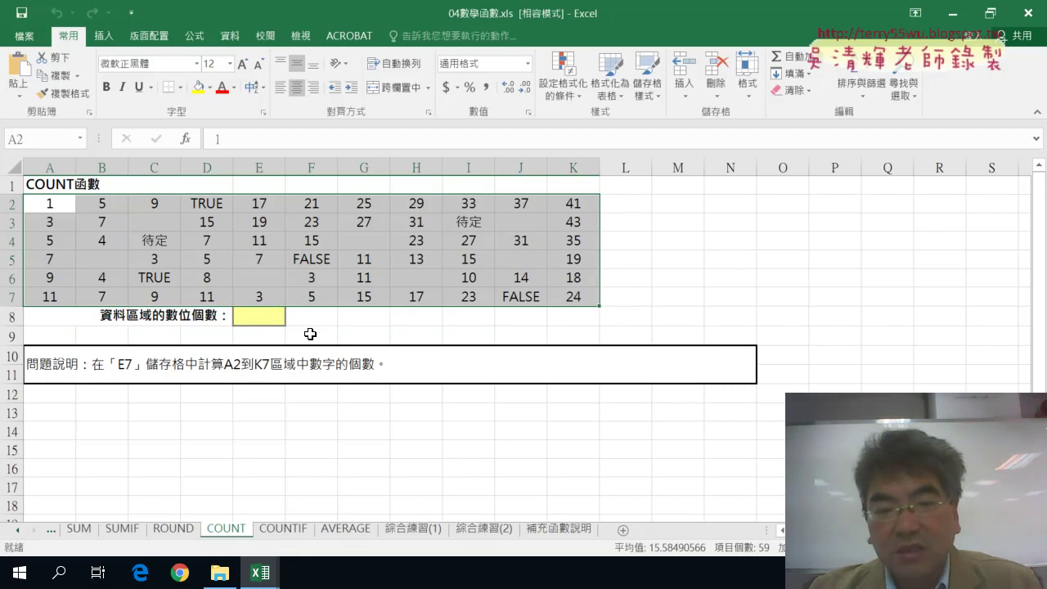
{"action": "left_click_drag", "start_coordinate": [55, 204], "coordinate": [569, 298]}
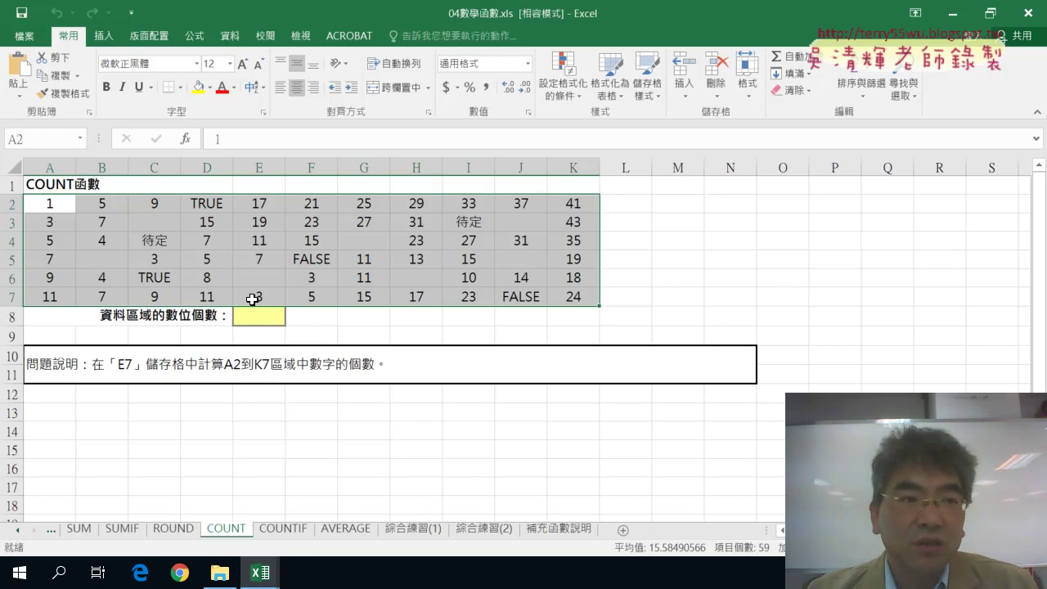
{"action": "left_click_drag", "start_coordinate": [50, 203], "coordinate": [560, 297]}
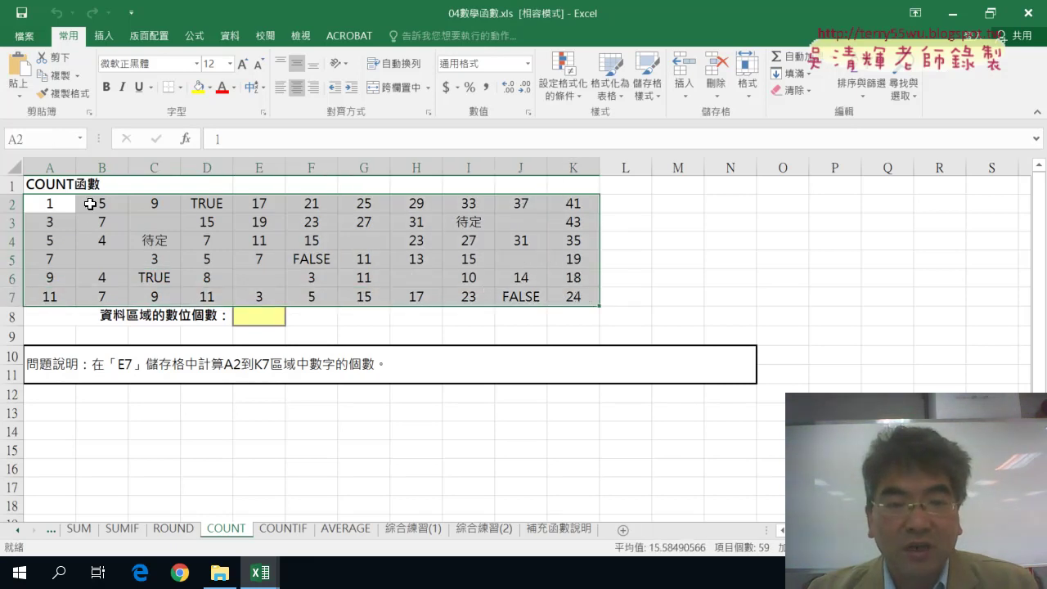
{"action": "left_click", "coordinate": [158, 223]}
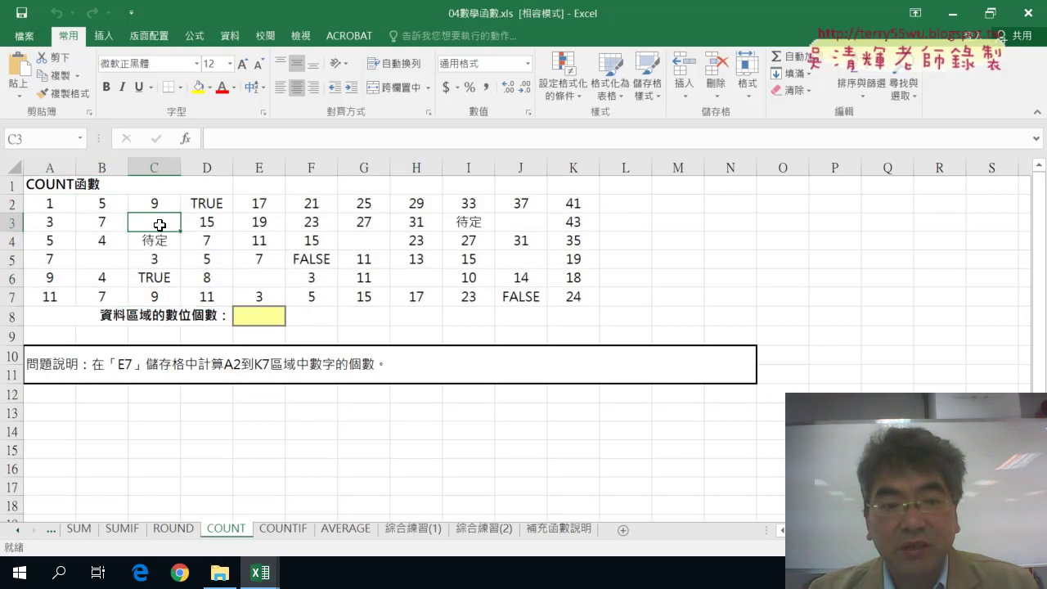
{"action": "left_click", "coordinate": [214, 205]}
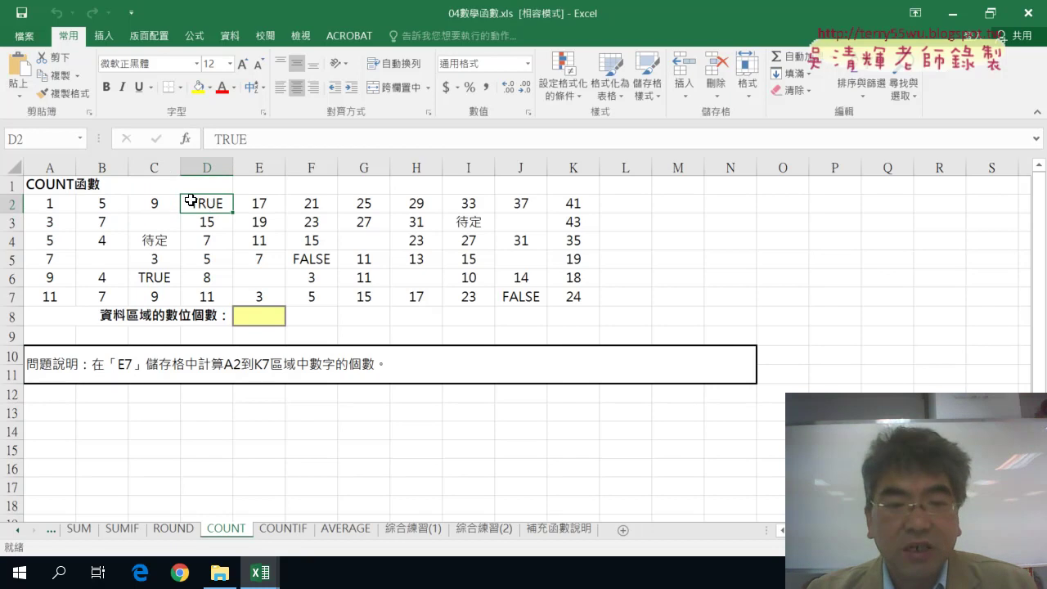
{"action": "left_click", "coordinate": [150, 244]}
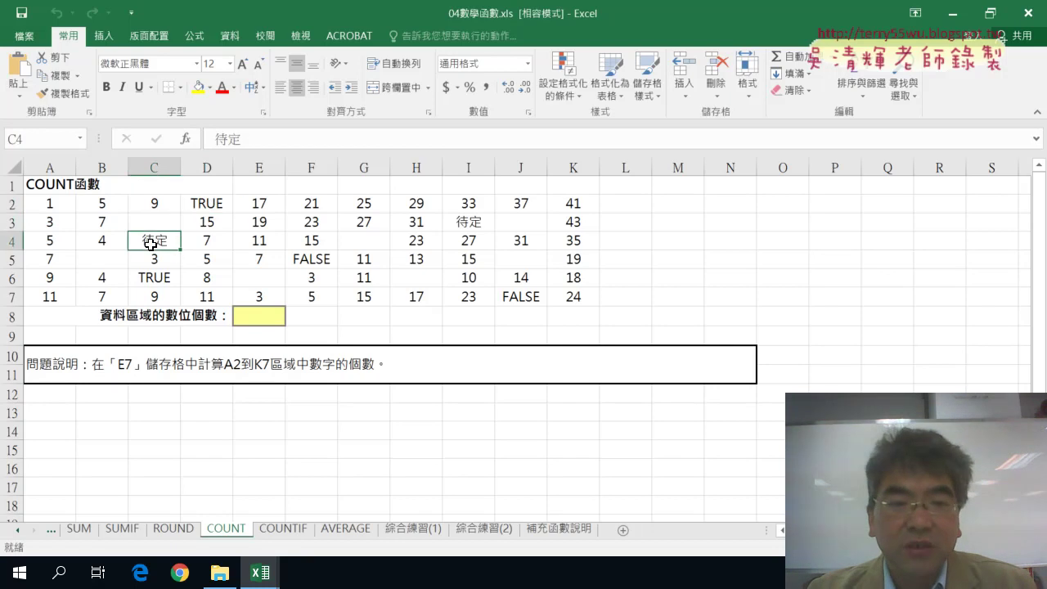
{"action": "left_click", "coordinate": [212, 200]}
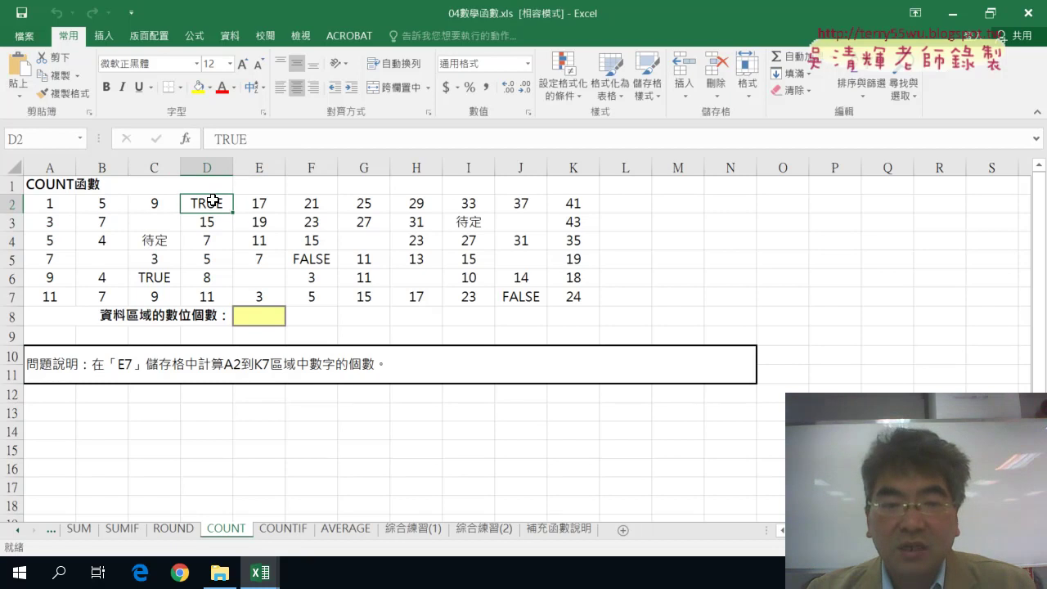
{"action": "left_click", "coordinate": [164, 223]}
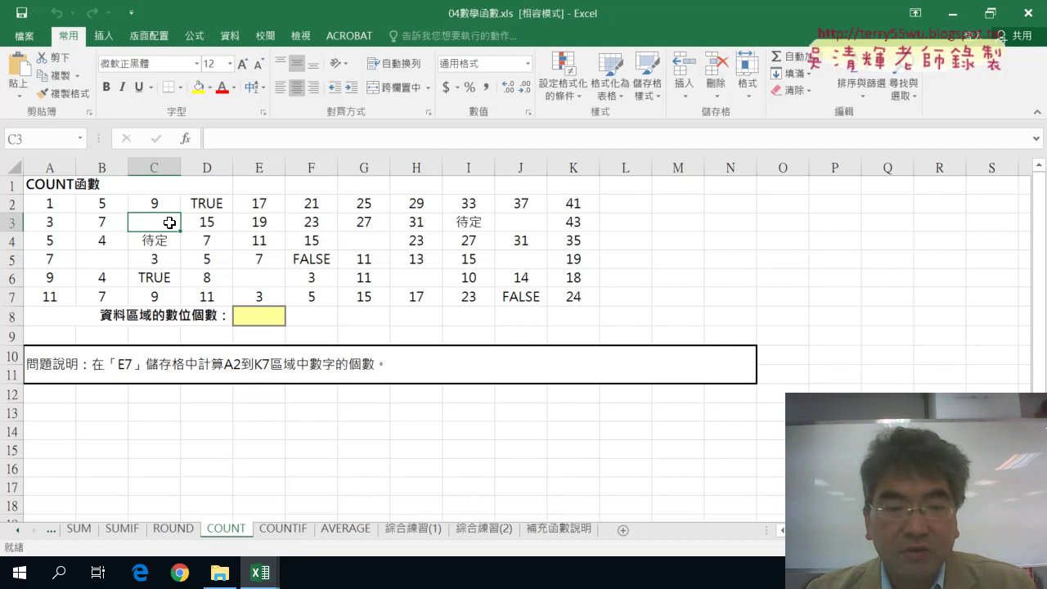
{"action": "left_click", "coordinate": [94, 257]}
{"action": "left_click", "coordinate": [257, 278]}
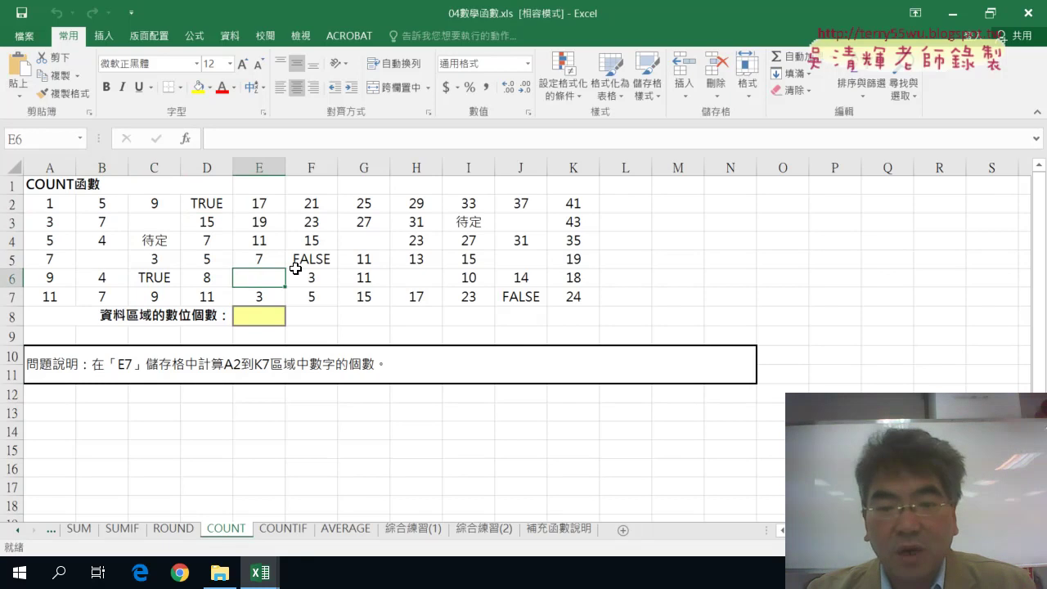
{"action": "left_click", "coordinate": [365, 242]}
{"action": "left_click", "coordinate": [419, 279]}
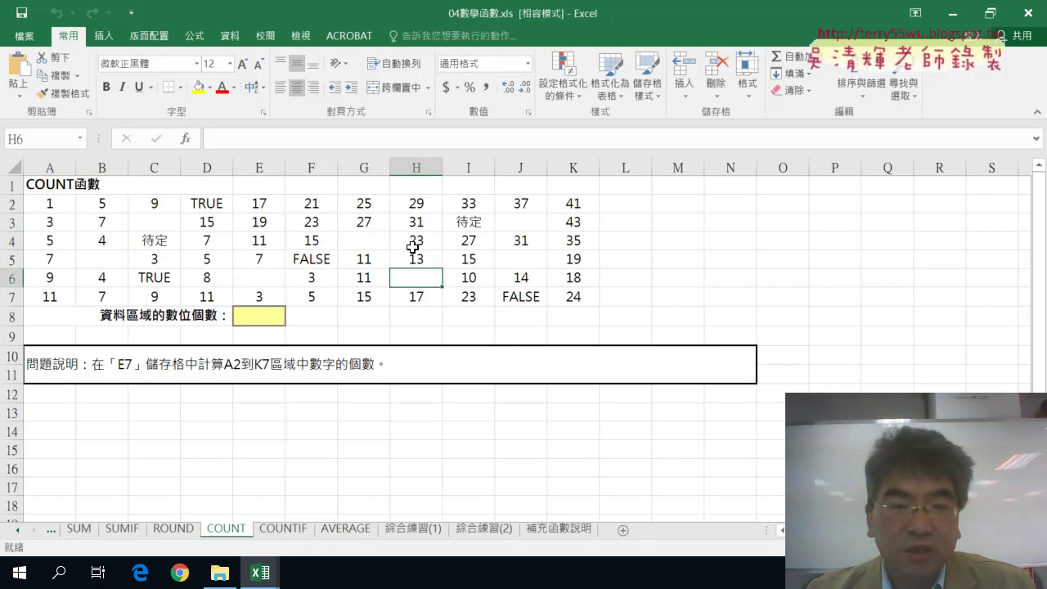
{"action": "left_click", "coordinate": [155, 226]}
{"action": "left_click", "coordinate": [106, 257]}
{"action": "left_click", "coordinate": [269, 278]}
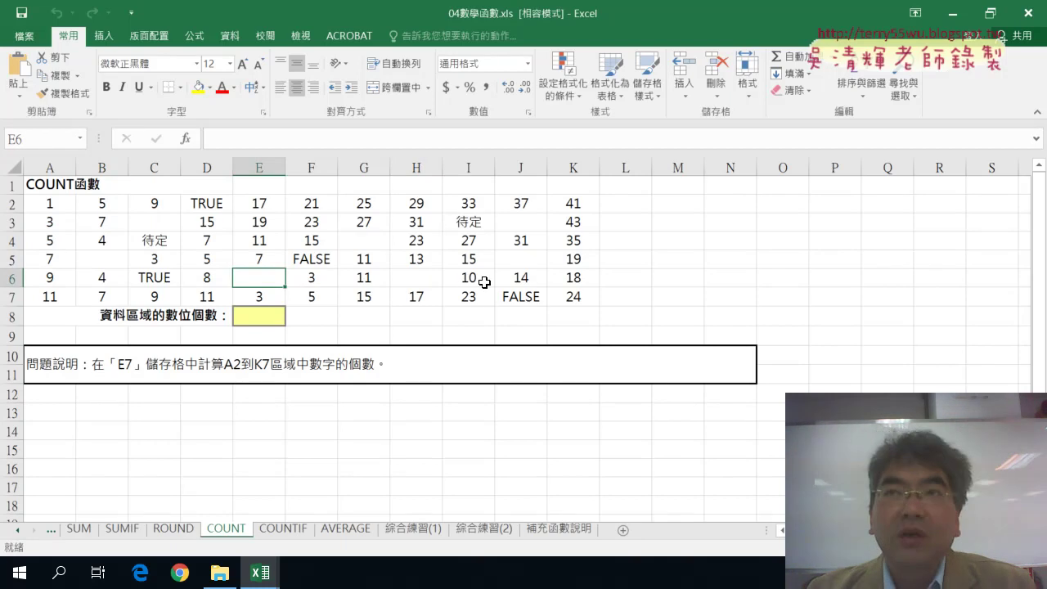
{"action": "left_click_drag", "start_coordinate": [65, 205], "coordinate": [568, 297]}
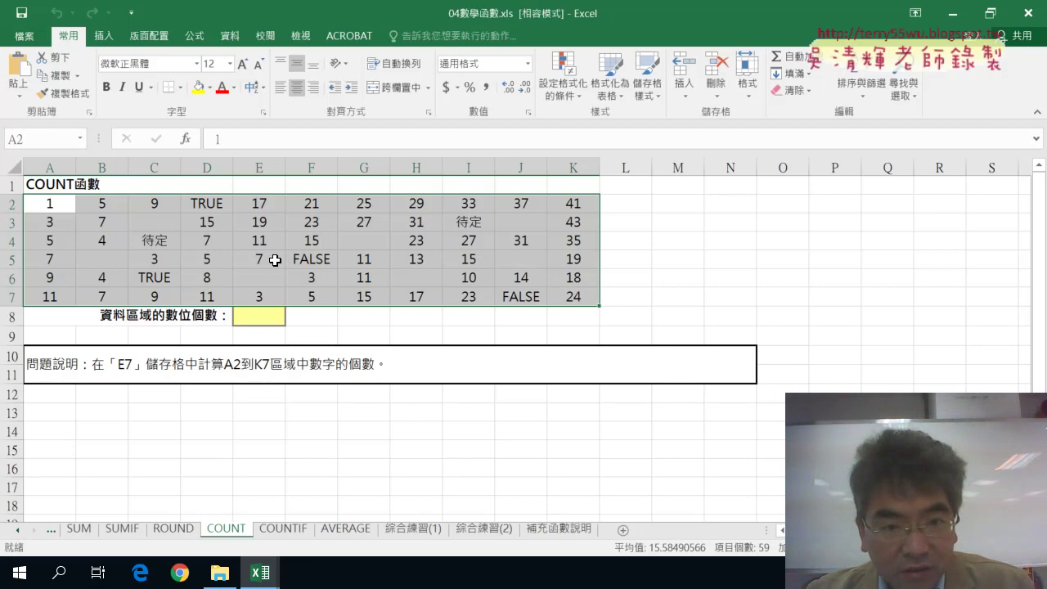
{"action": "left_click", "coordinate": [474, 203]}
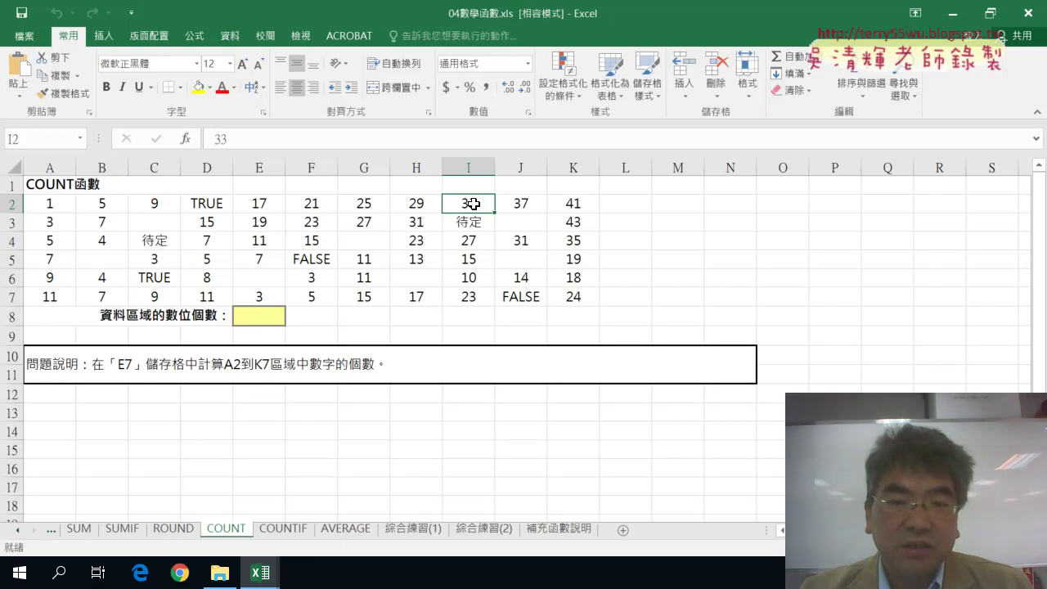
{"action": "left_click", "coordinate": [281, 316]}
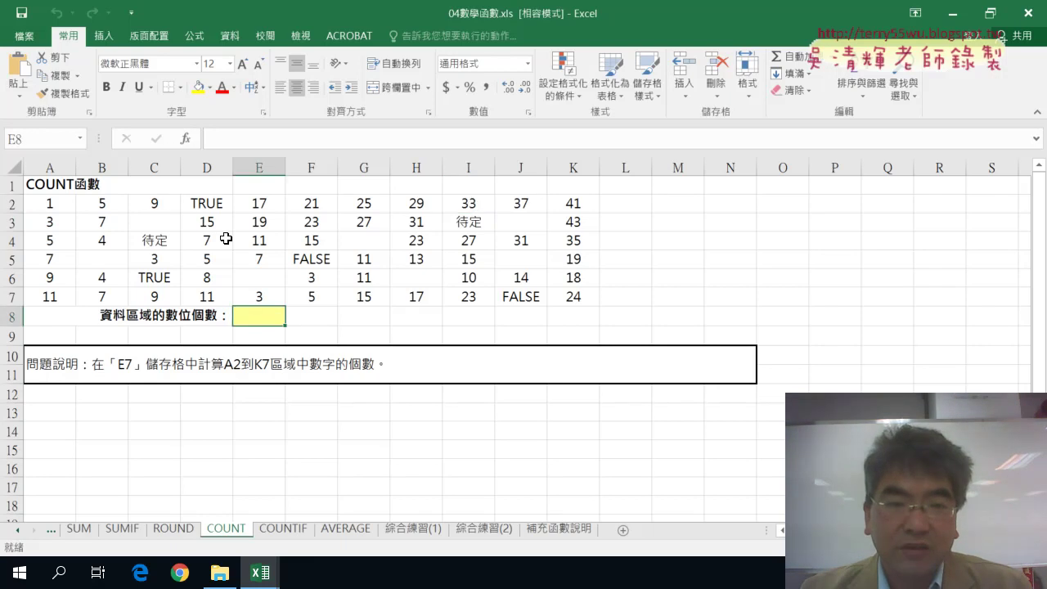
Open Insert Function for E8 and set the category to 統計 (Statistical).
{"action": "left_click", "coordinate": [187, 137]}
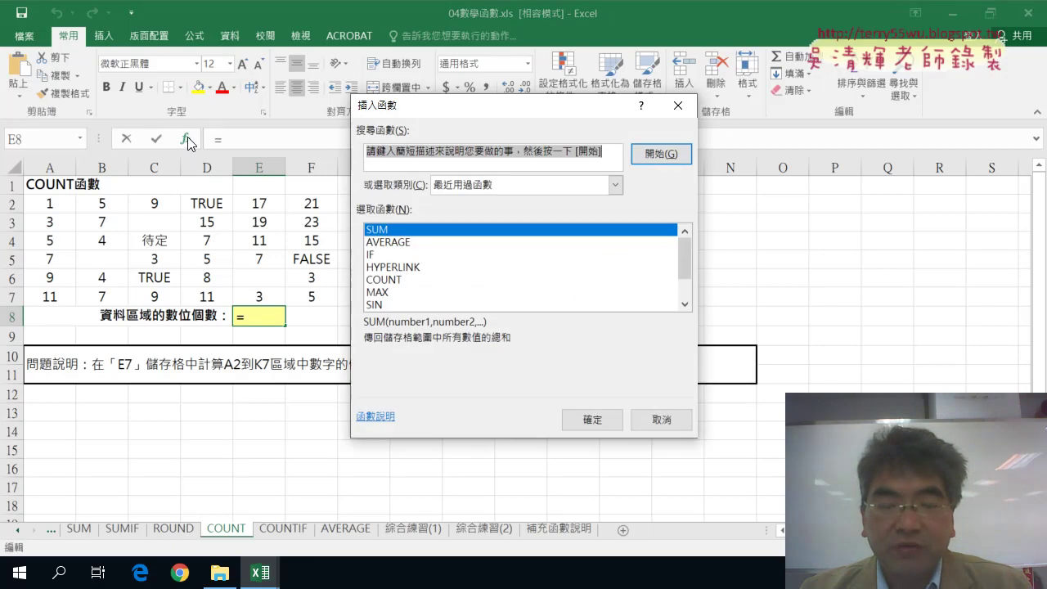
{"action": "left_click", "coordinate": [479, 187]}
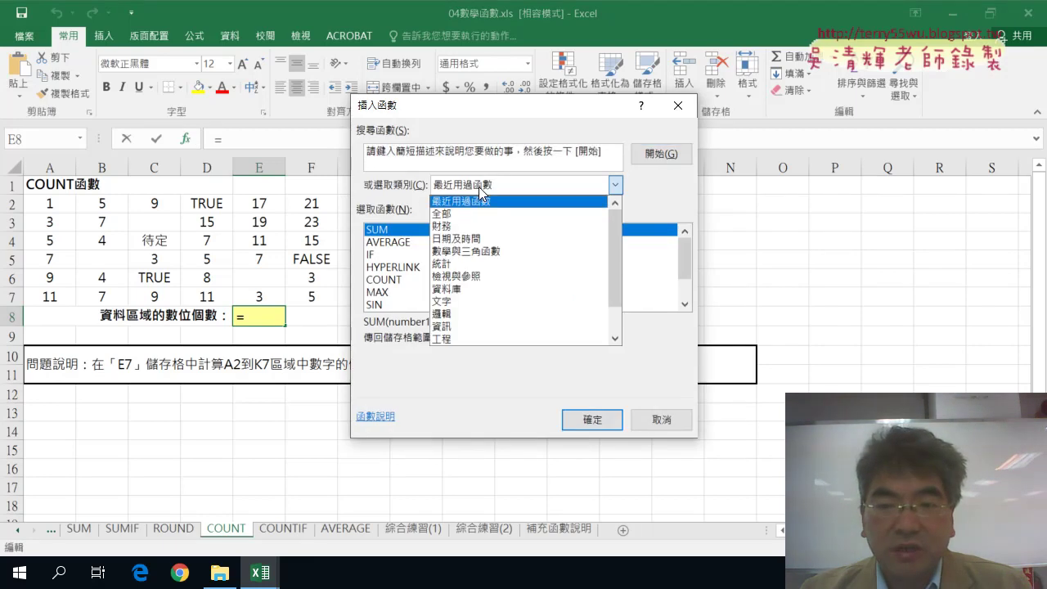
{"action": "left_click", "coordinate": [473, 263]}
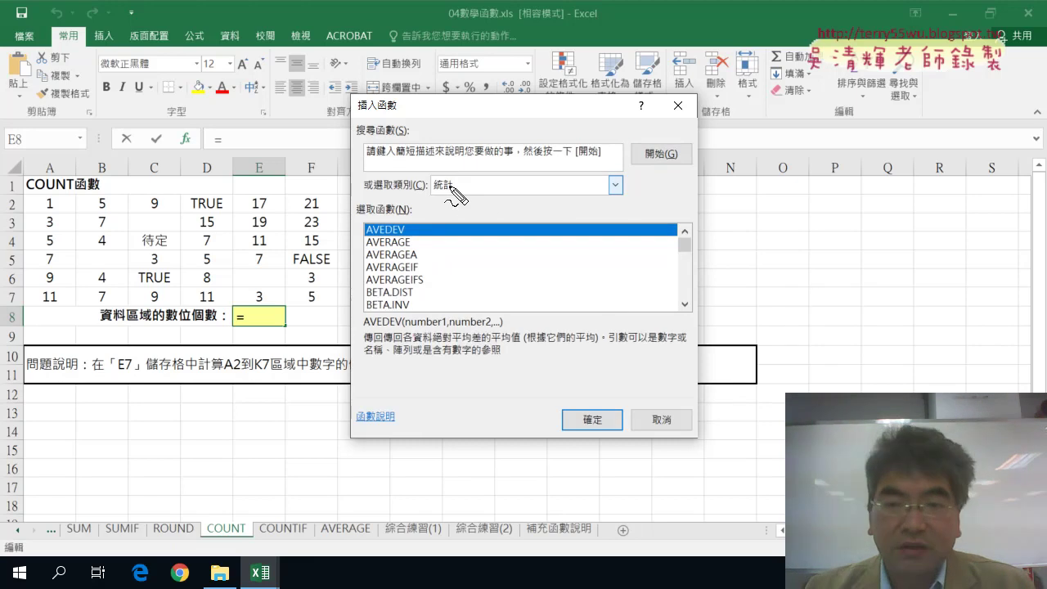
Annotate the chosen 統計 category, then scroll the function list down to COUNT.
{"action": "mouse_move", "coordinate": [455, 187]}
{"action": "left_mouse_down"}
{"action": "mouse_move", "coordinate": [462, 203]}
{"action": "mouse_move", "coordinate": [452, 199]}
{"action": "left_mouse_up"}
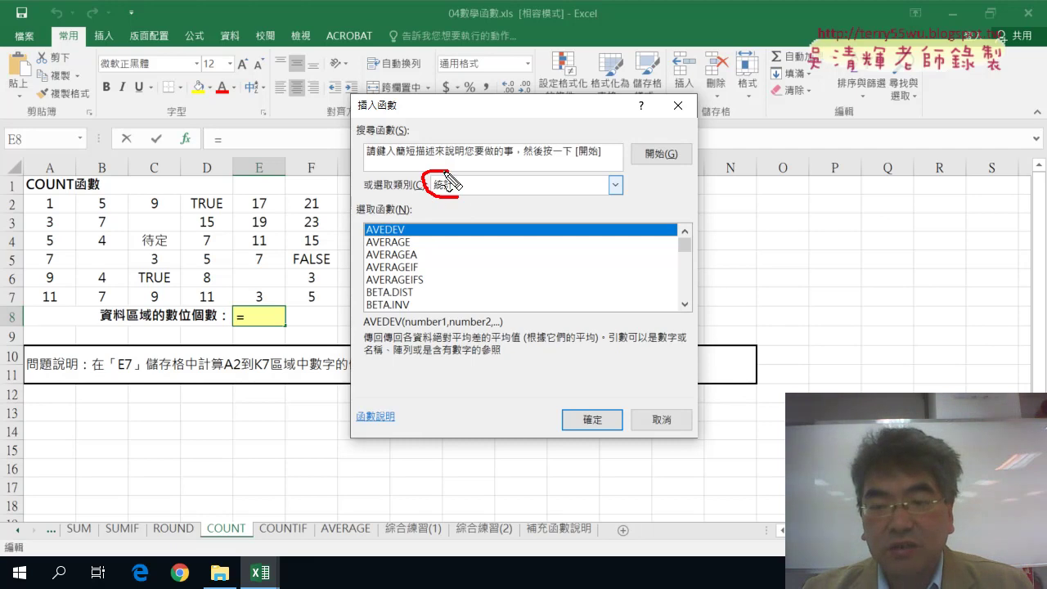
{"action": "left_click_drag", "start_coordinate": [372, 223], "coordinate": [427, 195]}
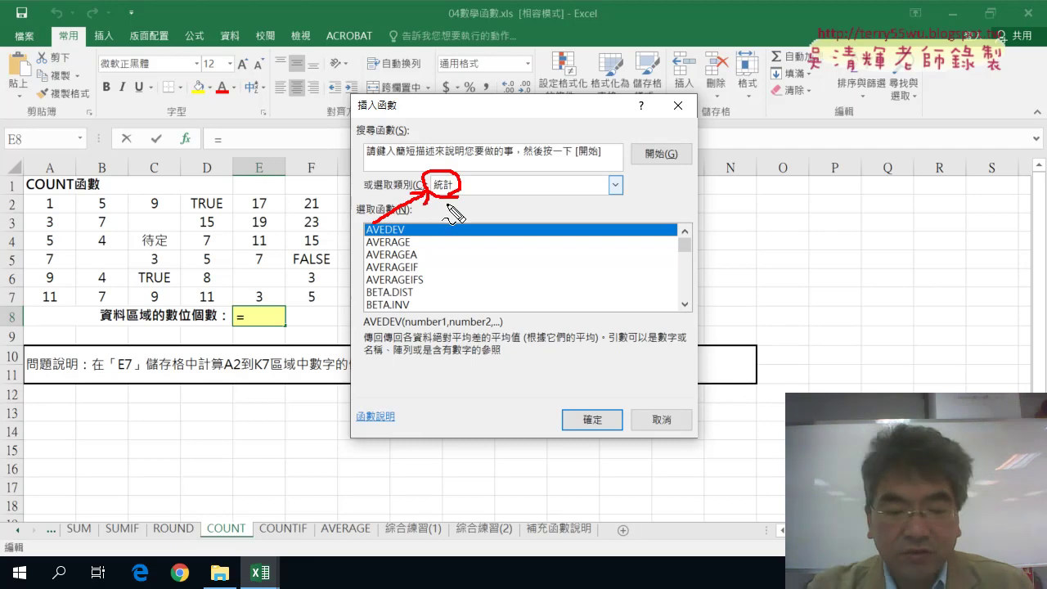
{"action": "key", "text": "Escape"}
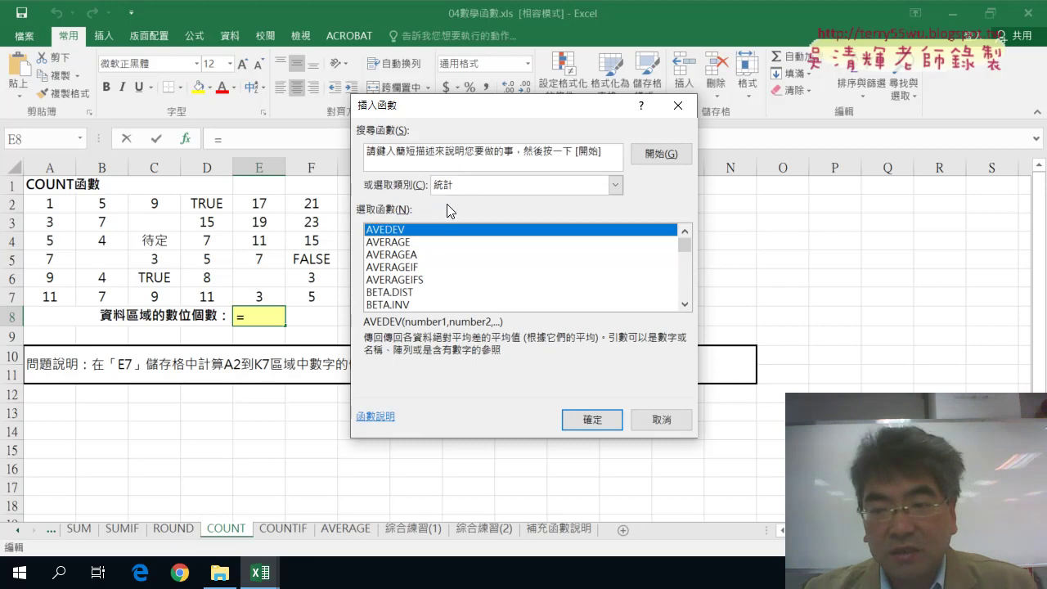
{"action": "left_click", "coordinate": [686, 304]}
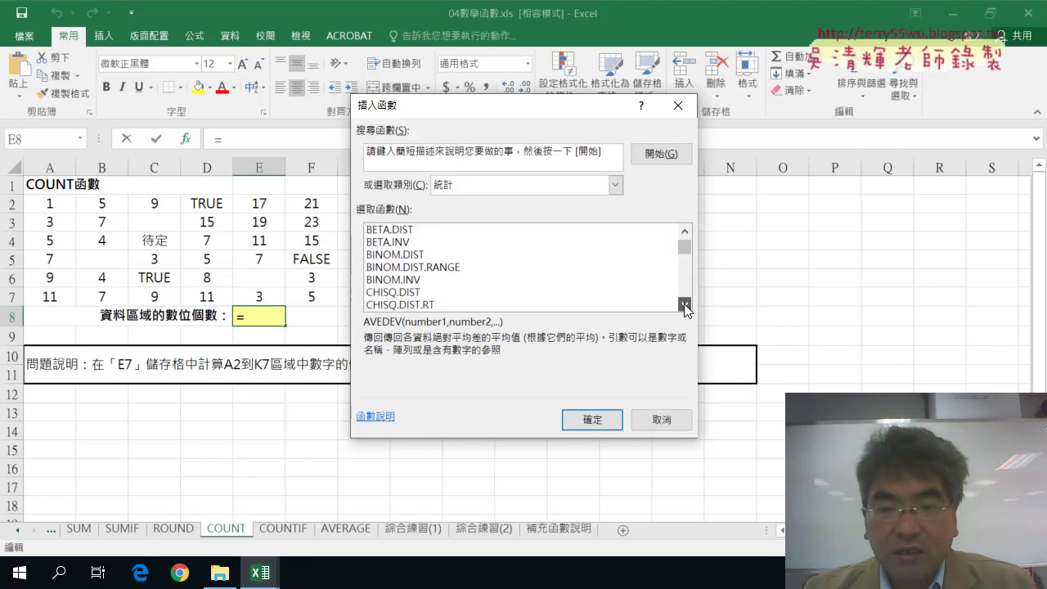
{"action": "left_click_drag", "start_coordinate": [686, 304], "coordinate": [685, 305]}
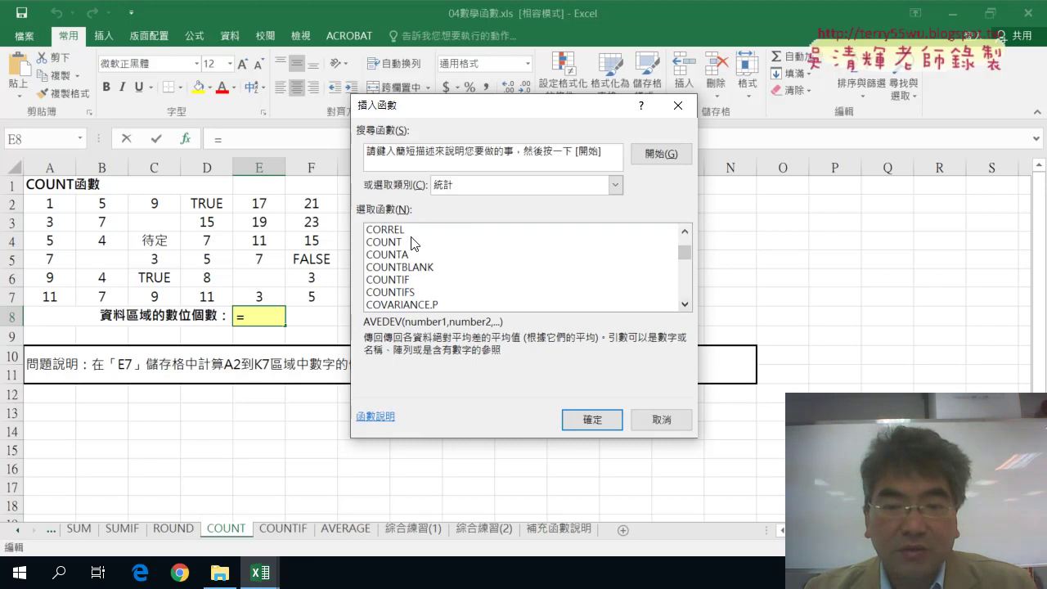
Select COUNT and highlight 數字 (numbers) in its description.
{"action": "left_click", "coordinate": [385, 244]}
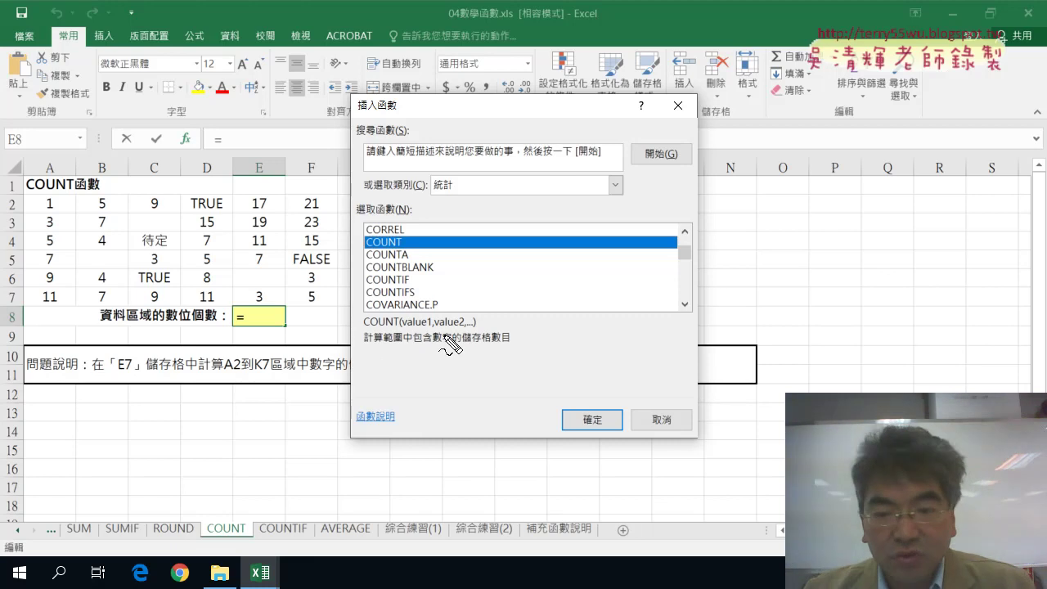
{"action": "mouse_move", "coordinate": [432, 329]}
{"action": "left_mouse_down"}
{"action": "mouse_move", "coordinate": [451, 347]}
{"action": "mouse_move", "coordinate": [501, 342]}
{"action": "left_mouse_up"}
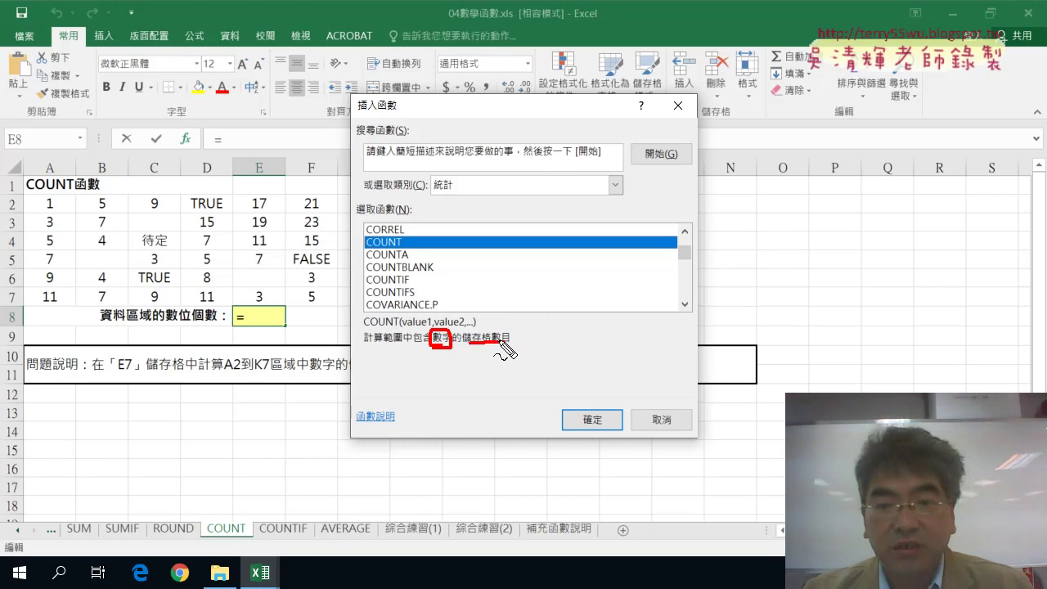
{"action": "left_click_drag", "start_coordinate": [401, 252], "coordinate": [365, 252]}
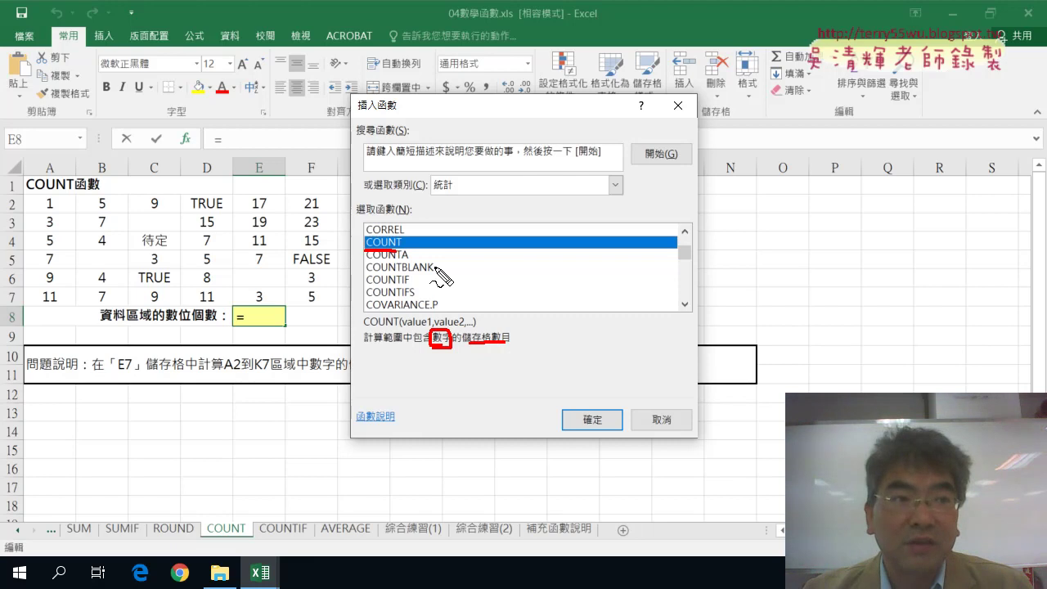
{"action": "key", "text": "Escape"}
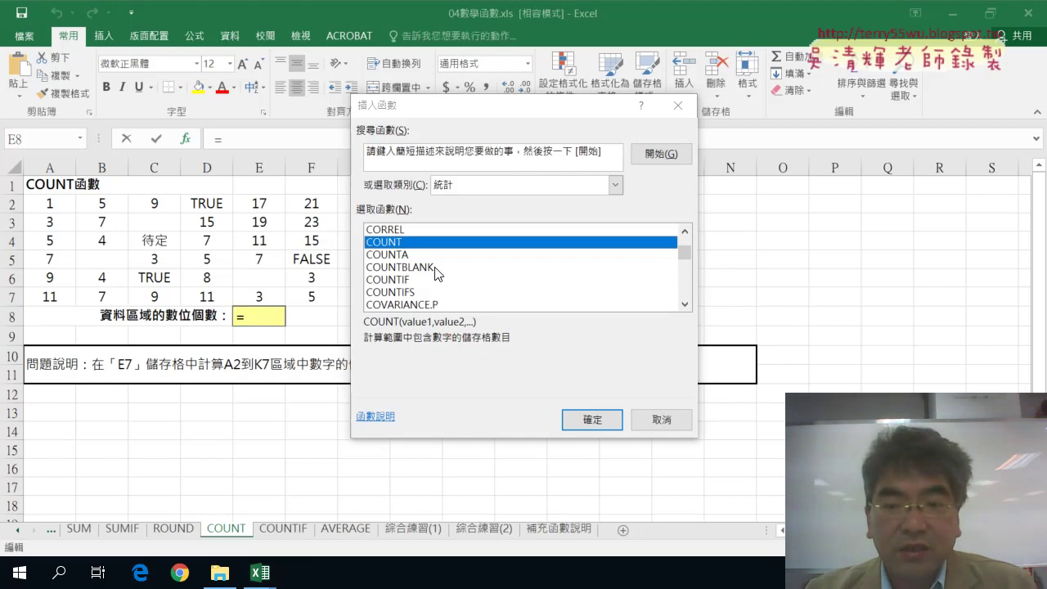
Read the COUNTA, COUNTBLANK and COUNTIF descriptions, then reselect COUNT.
{"action": "left_click", "coordinate": [419, 256]}
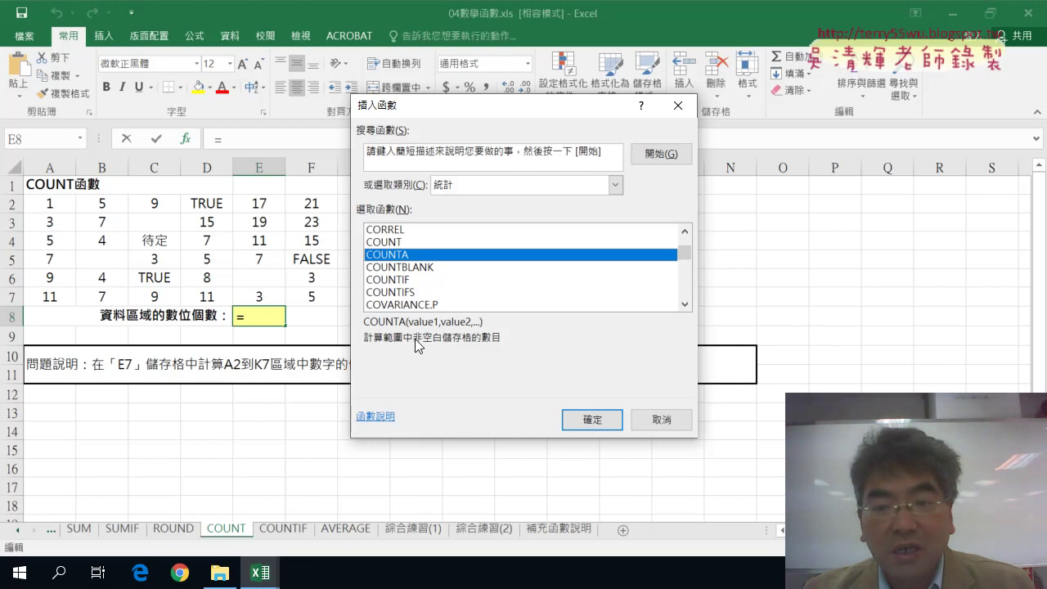
{"action": "left_click", "coordinate": [425, 271]}
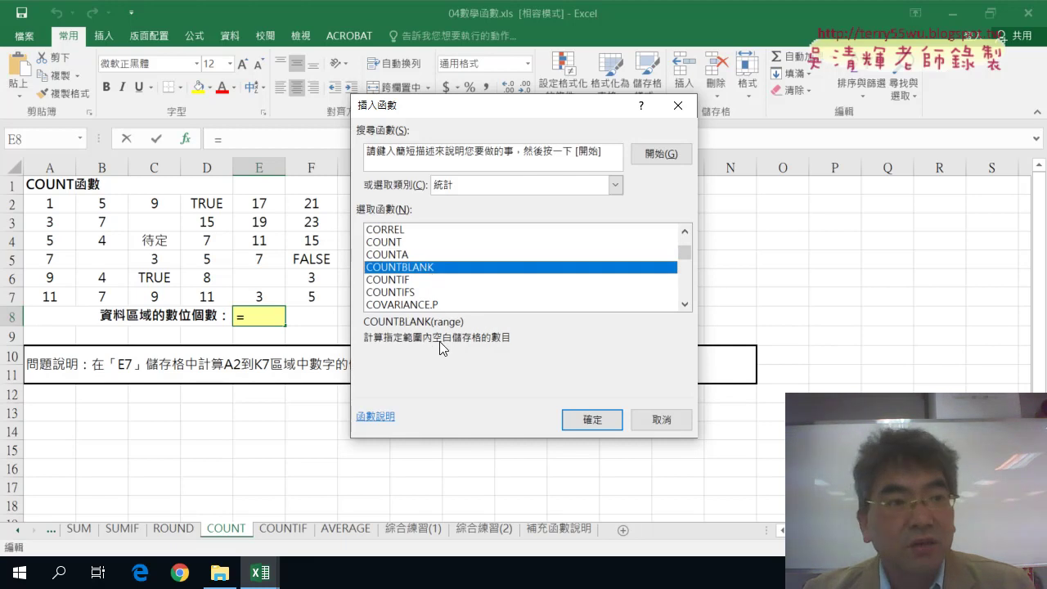
{"action": "left_click", "coordinate": [423, 279]}
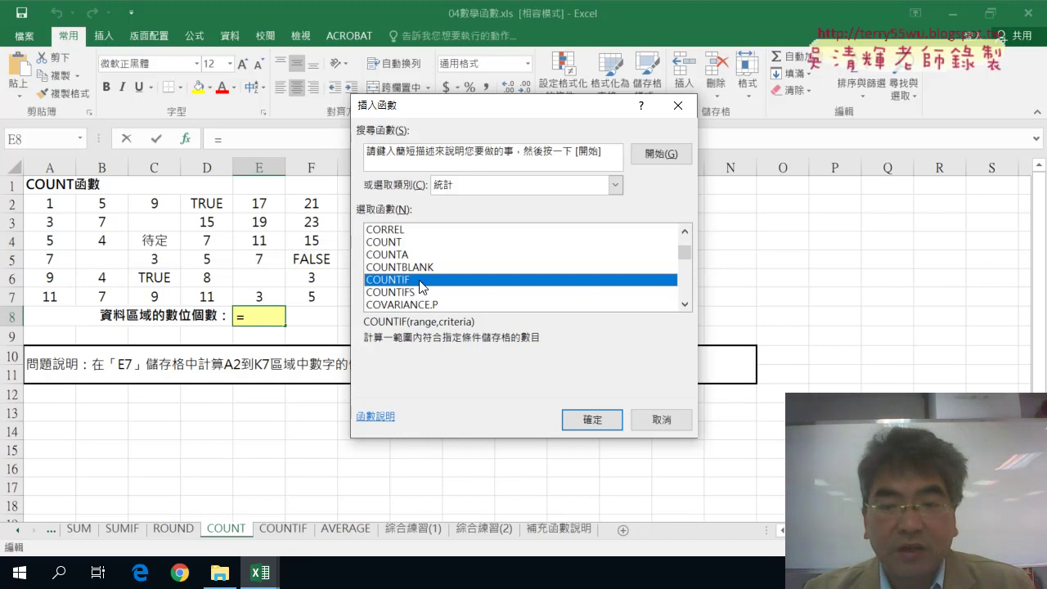
{"action": "left_click", "coordinate": [404, 242]}
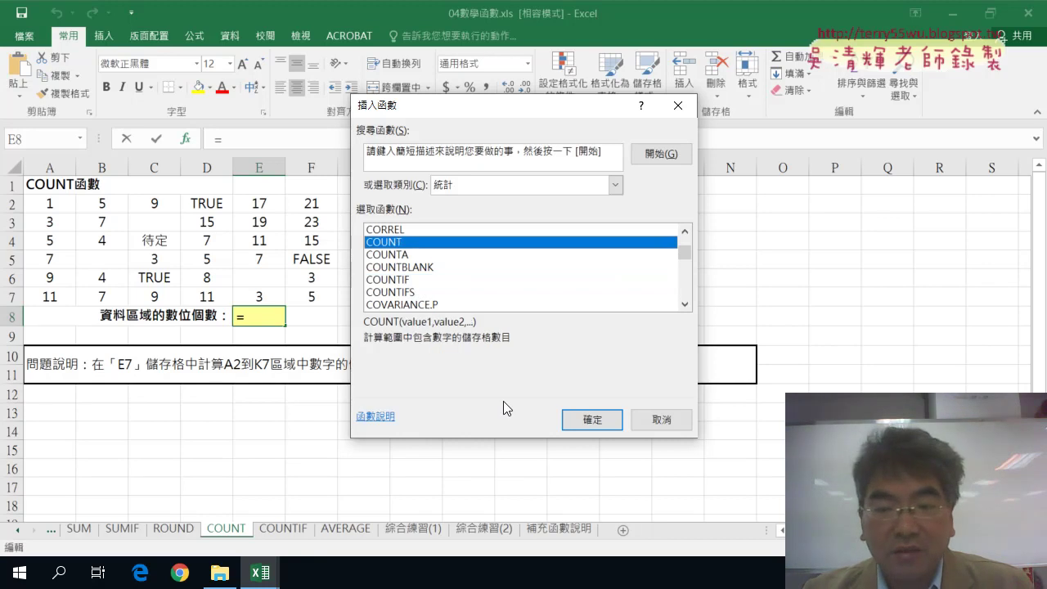
Accept COUNT and set its Value1 argument to A2:K7.
{"action": "left_click", "coordinate": [605, 421]}
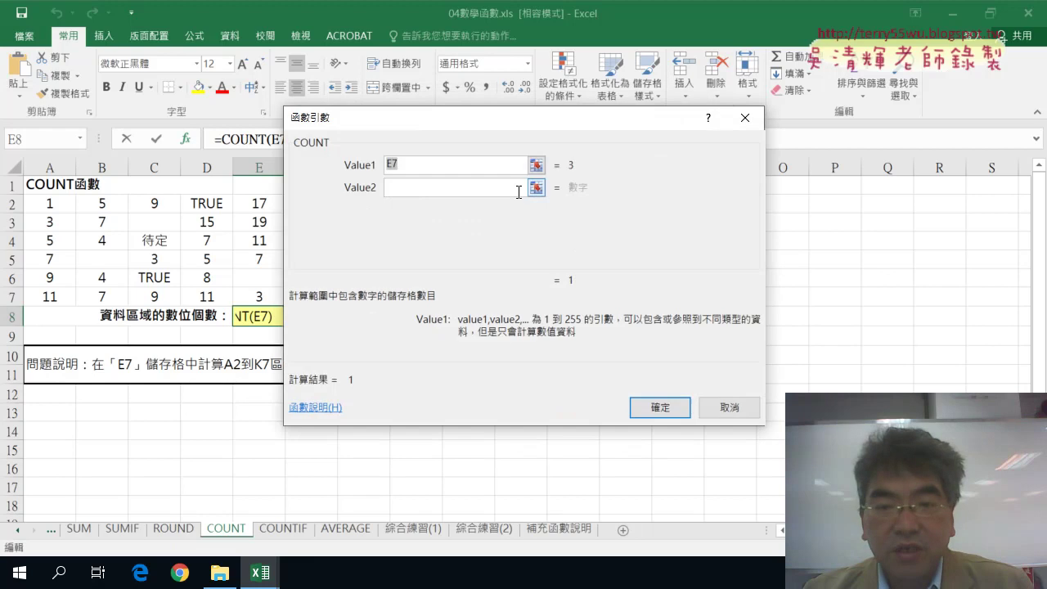
{"action": "left_click_drag", "start_coordinate": [520, 122], "coordinate": [674, 188]}
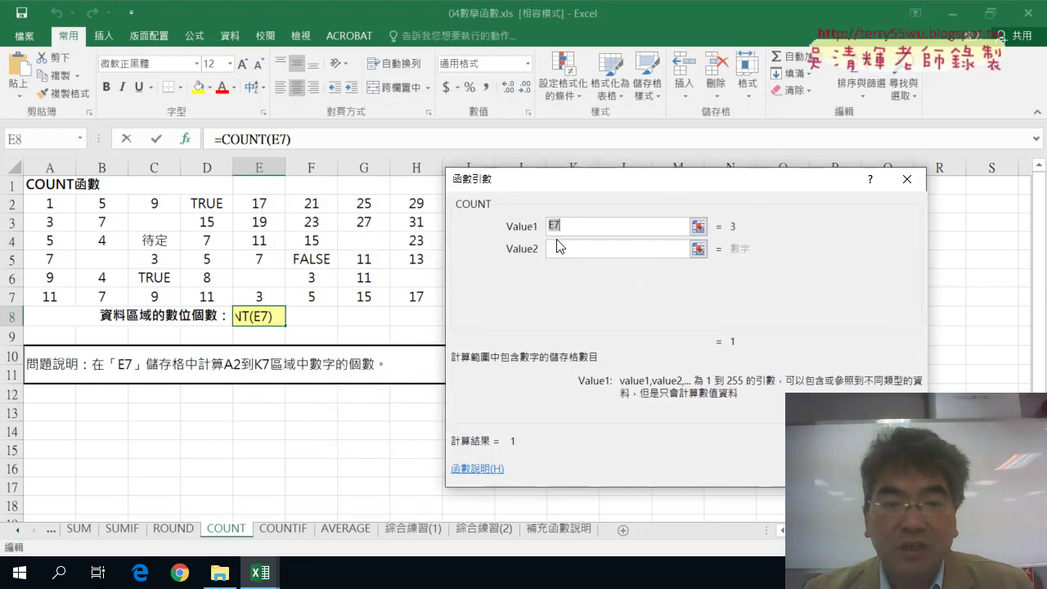
{"action": "left_click_drag", "start_coordinate": [55, 200], "coordinate": [573, 303]}
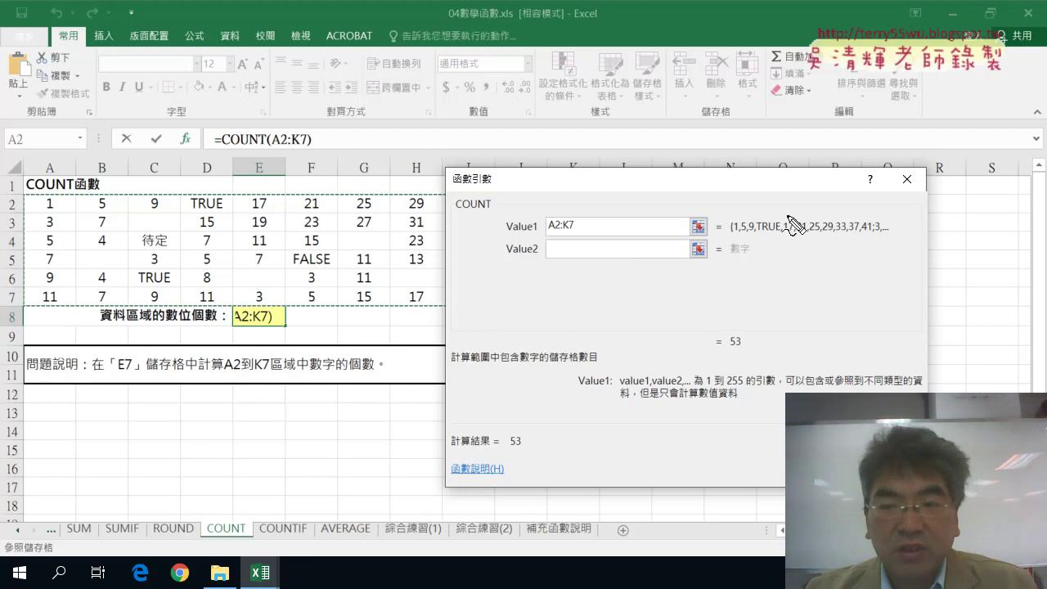
Annotate the data block's cells, then confirm =COUNT(A2:K7) in E8, giving 53.
{"action": "left_click_drag", "start_coordinate": [28, 201], "coordinate": [35, 309]}
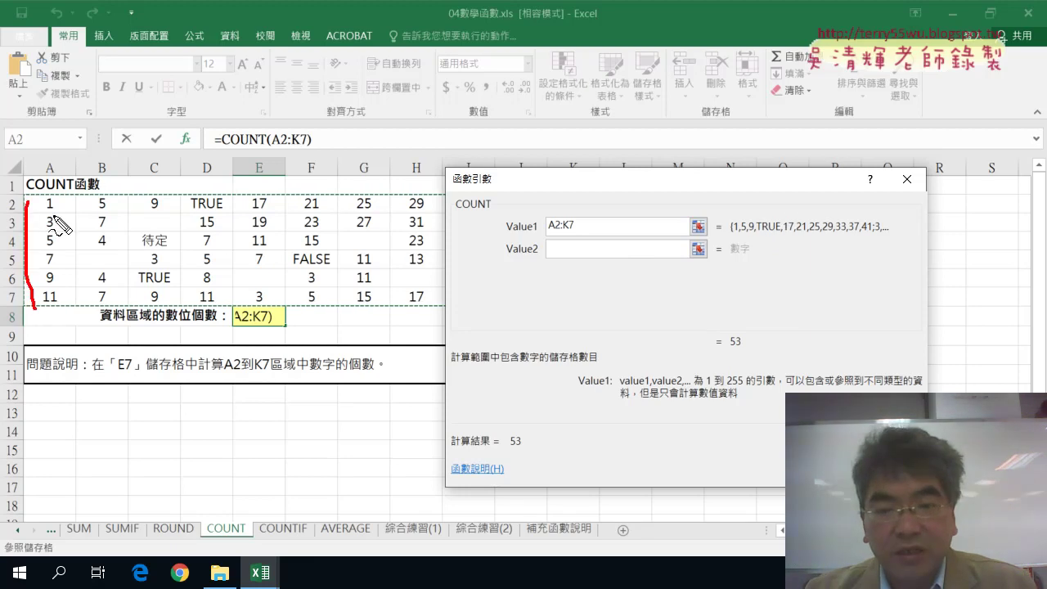
{"action": "mouse_move", "coordinate": [119, 211]}
{"action": "left_mouse_down"}
{"action": "mouse_move", "coordinate": [415, 246]}
{"action": "mouse_move", "coordinate": [167, 303]}
{"action": "left_mouse_up"}
{"action": "mouse_move", "coordinate": [291, 201]}
{"action": "left_mouse_down"}
{"action": "mouse_move", "coordinate": [483, 159]}
{"action": "mouse_move", "coordinate": [571, 220]}
{"action": "mouse_move", "coordinate": [563, 232]}
{"action": "left_mouse_up"}
{"action": "left_click_drag", "start_coordinate": [745, 238], "coordinate": [883, 234]}
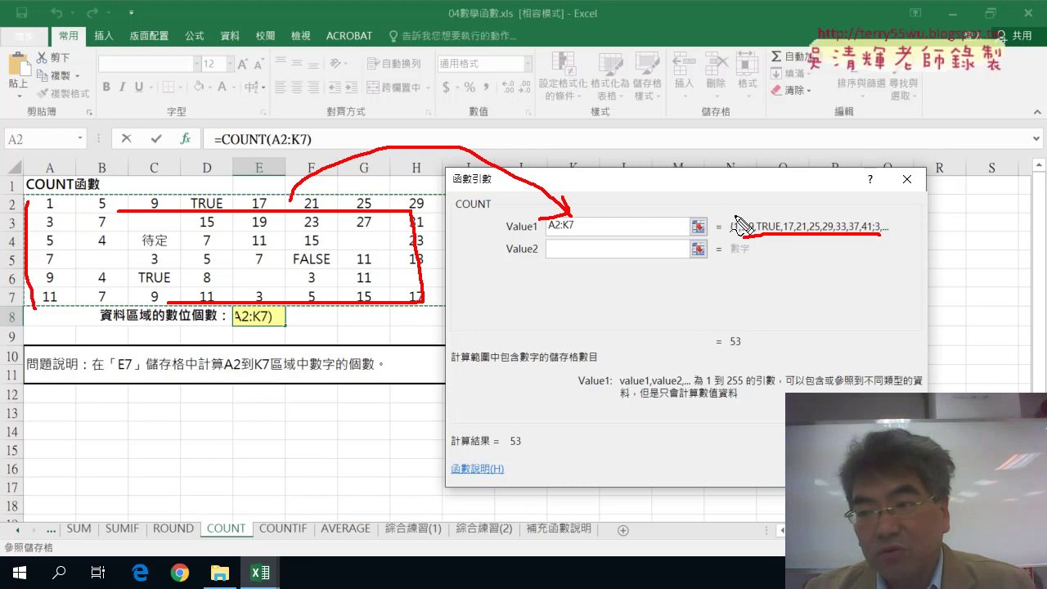
{"action": "left_click_drag", "start_coordinate": [730, 215], "coordinate": [728, 240]}
{"action": "left_click_drag", "start_coordinate": [894, 217], "coordinate": [901, 239]}
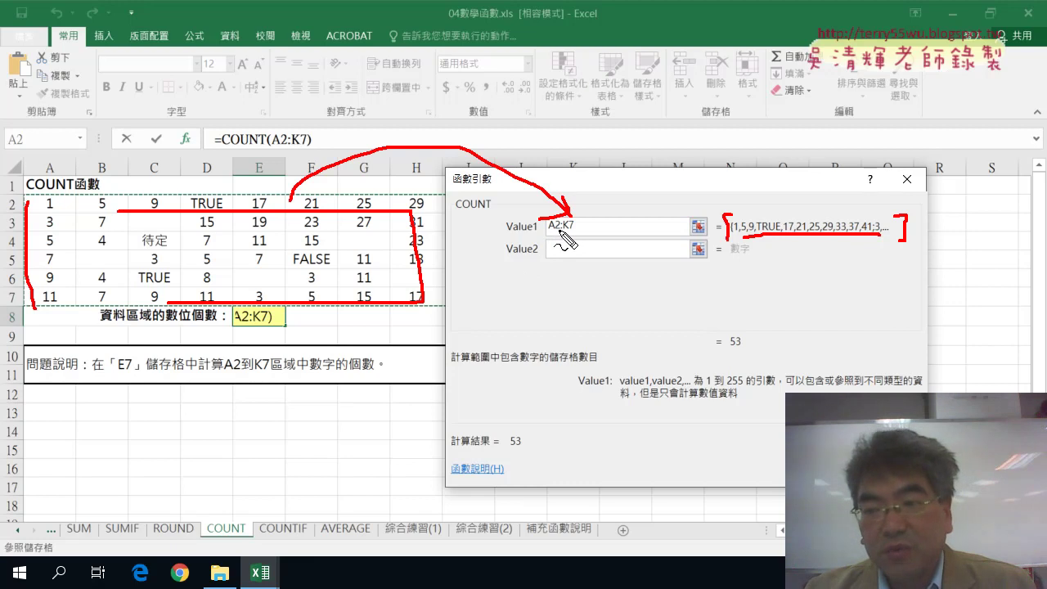
{"action": "left_click_drag", "start_coordinate": [550, 232], "coordinate": [573, 231]}
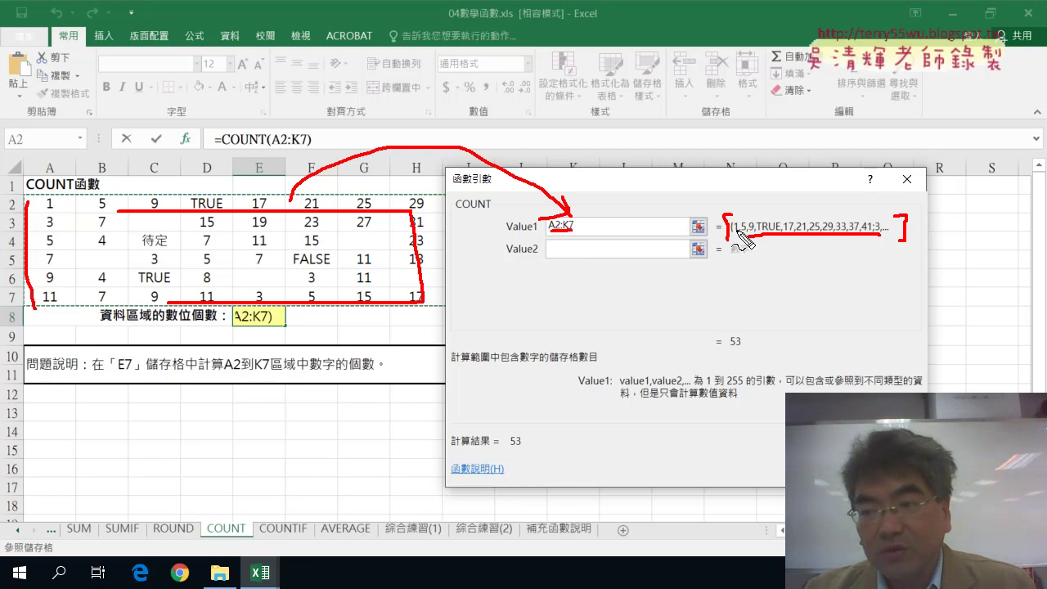
{"action": "mouse_move", "coordinate": [769, 239]}
{"action": "left_mouse_down"}
{"action": "mouse_move", "coordinate": [737, 321]}
{"action": "mouse_move", "coordinate": [755, 319]}
{"action": "mouse_move", "coordinate": [735, 350]}
{"action": "left_mouse_up"}
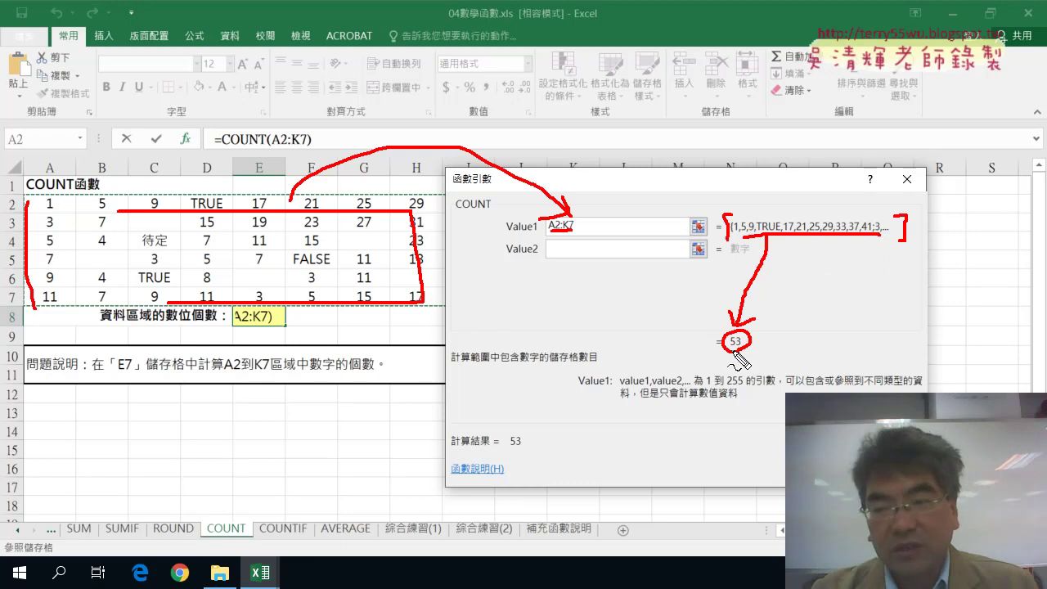
{"action": "key", "text": "Escape"}
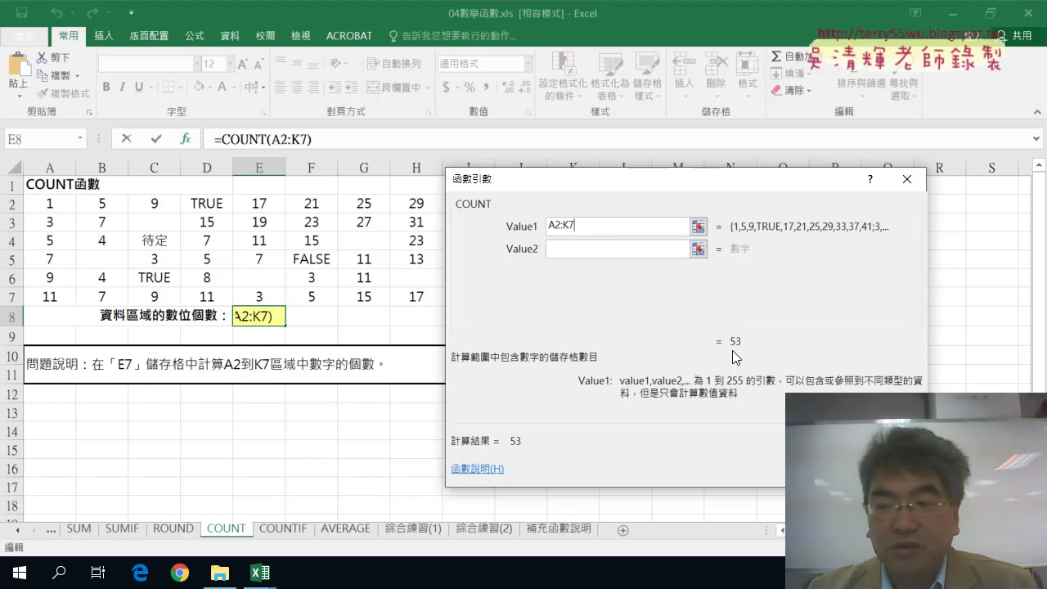
{"action": "left_click", "coordinate": [819, 469]}
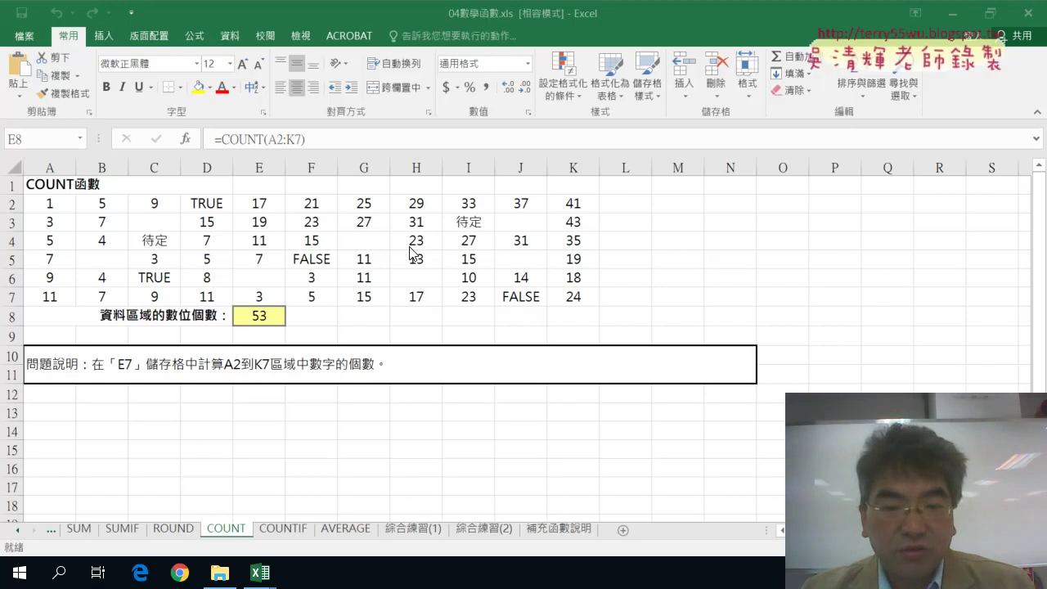
{"action": "left_click", "coordinate": [361, 315]}
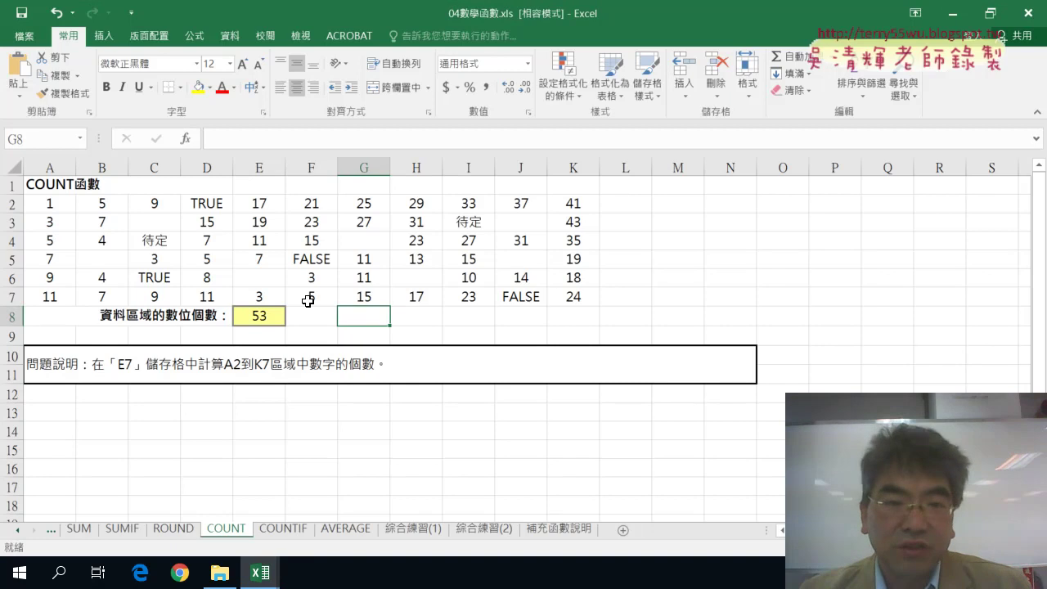
{"action": "left_click", "coordinate": [188, 140]}
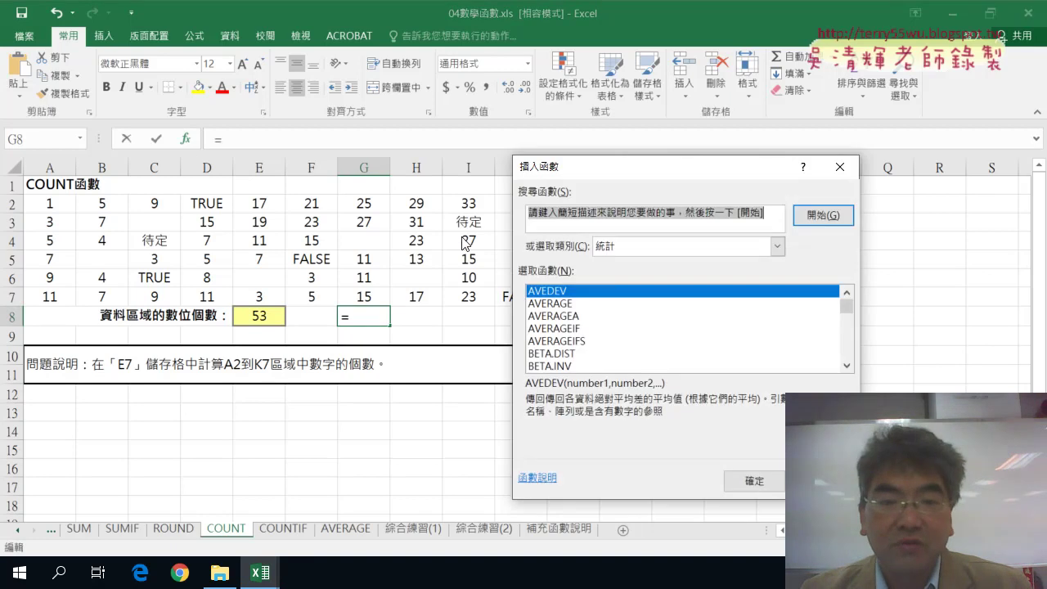
{"action": "left_click_drag", "start_coordinate": [602, 171], "coordinate": [424, 103]}
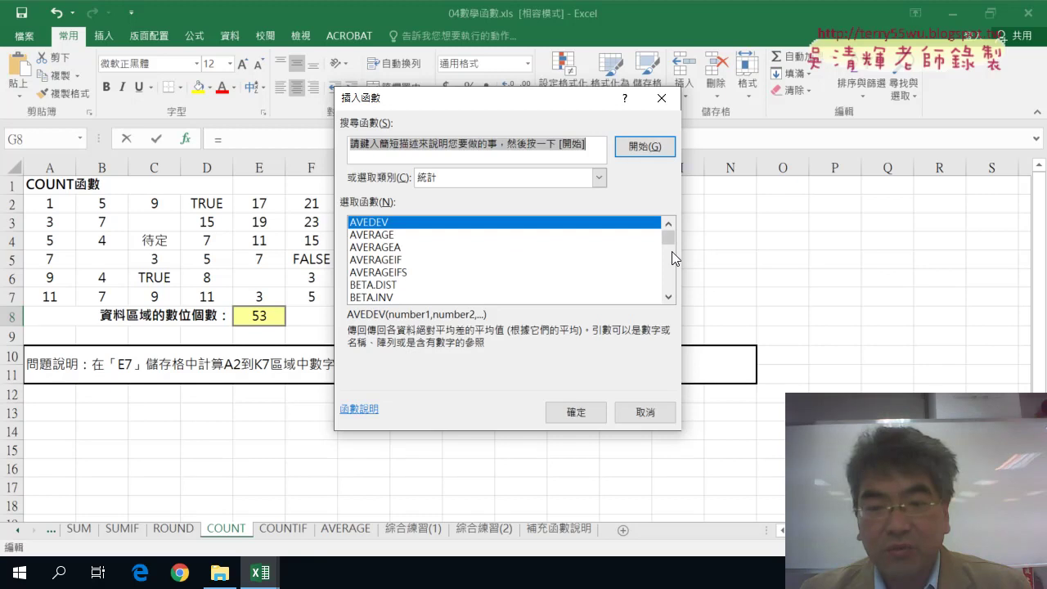
{"action": "left_click", "coordinate": [669, 297]}
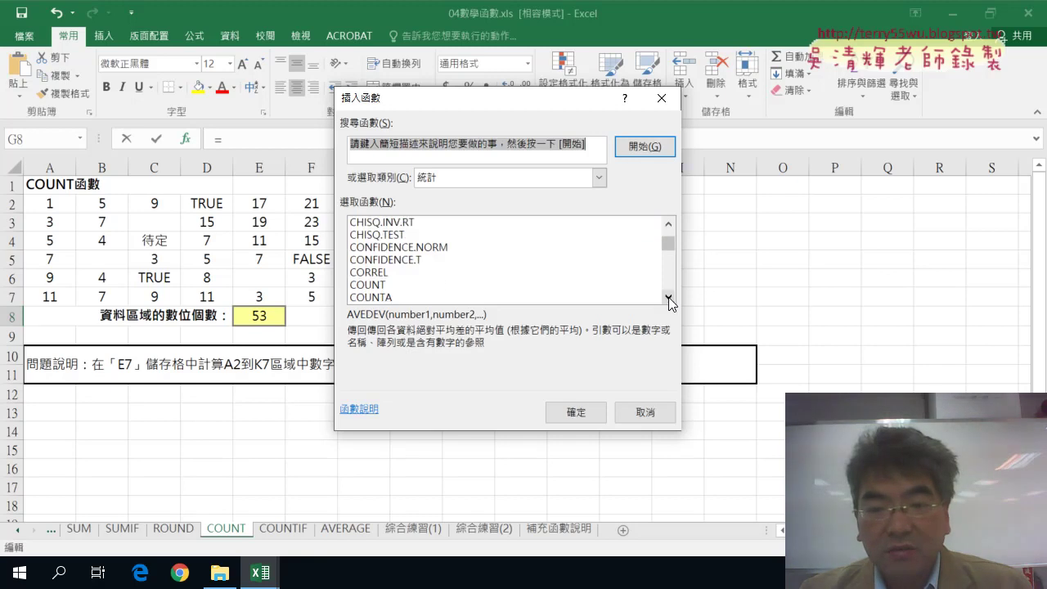
{"action": "double_click", "coordinate": [449, 286]}
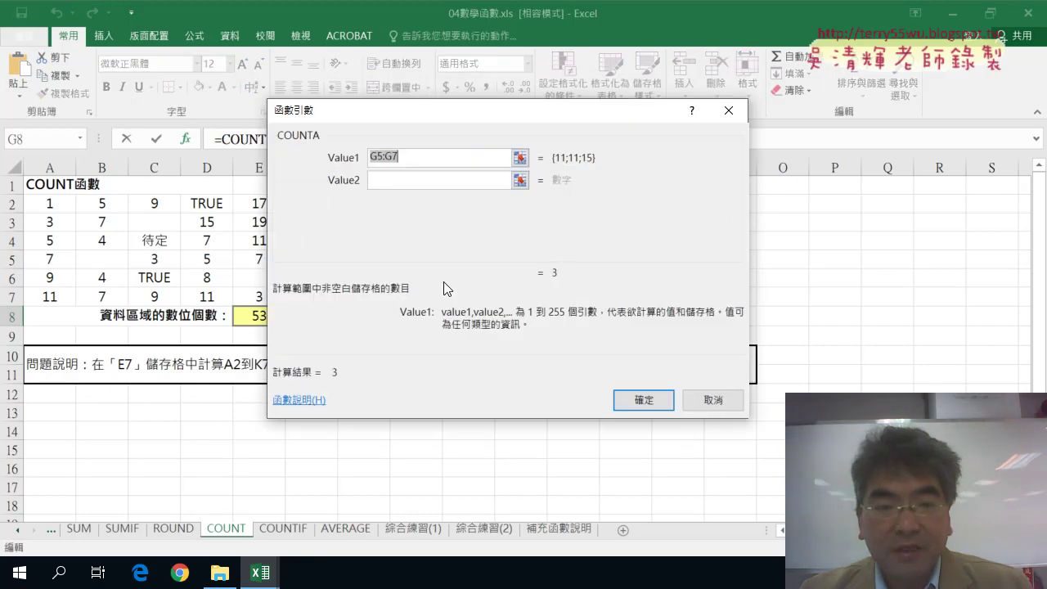
{"action": "left_click_drag", "start_coordinate": [60, 198], "coordinate": [590, 303]}
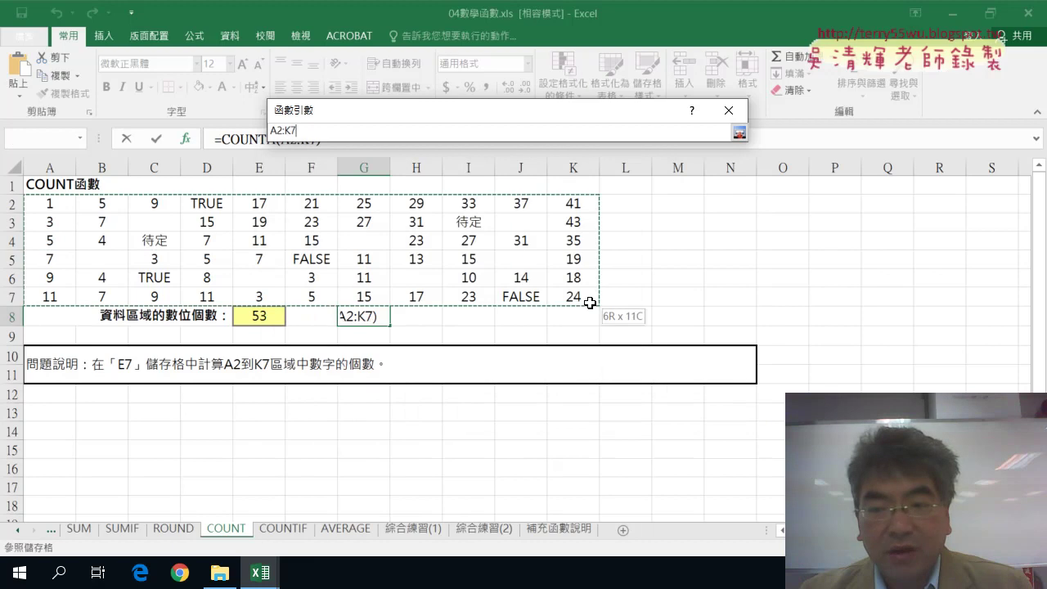
{"action": "left_click", "coordinate": [647, 398]}
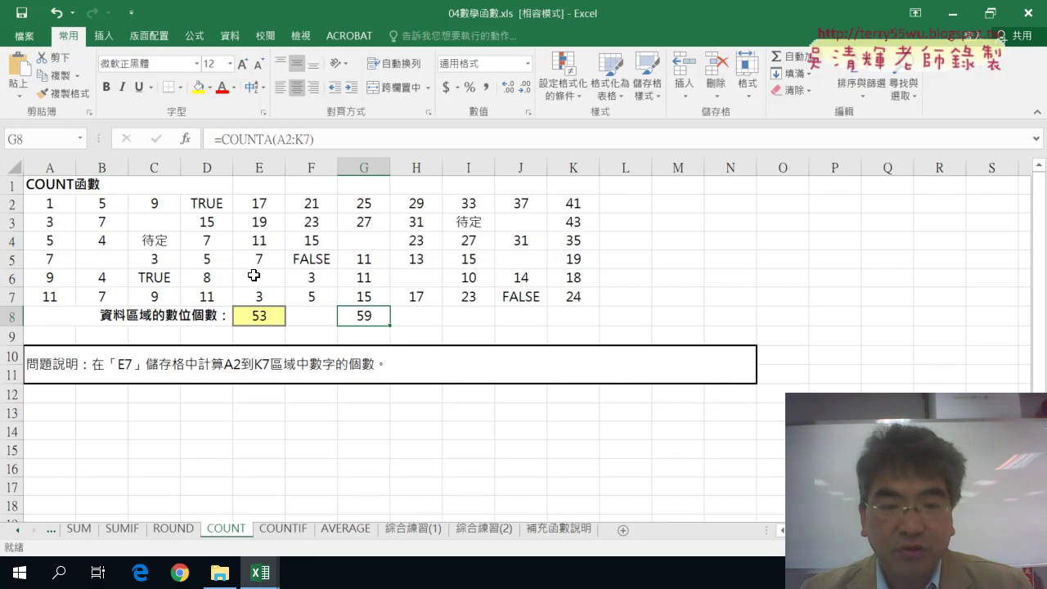
{"action": "left_click", "coordinate": [262, 315]}
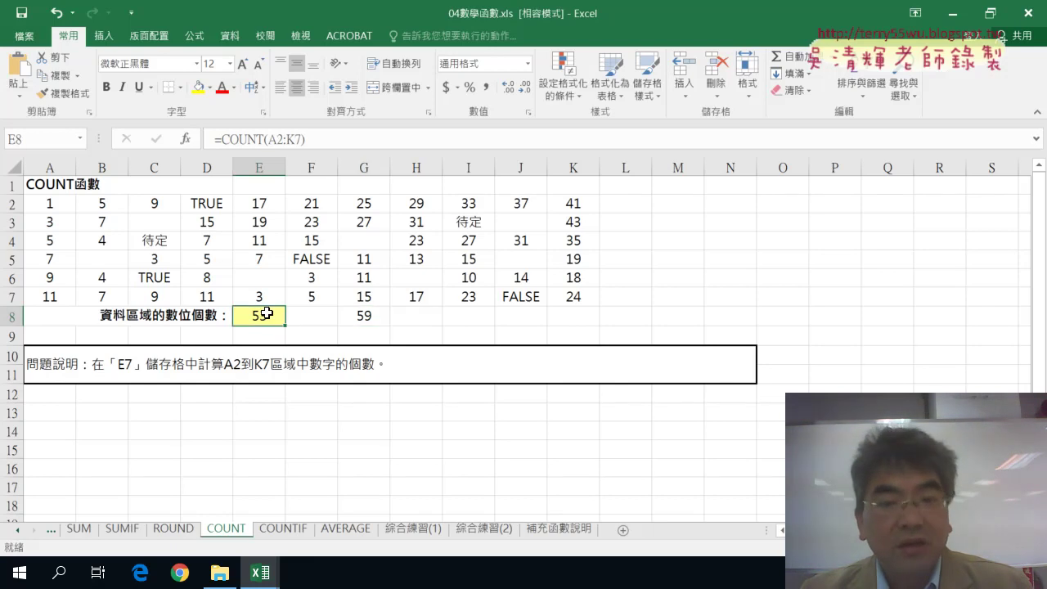
{"action": "left_click", "coordinate": [376, 319]}
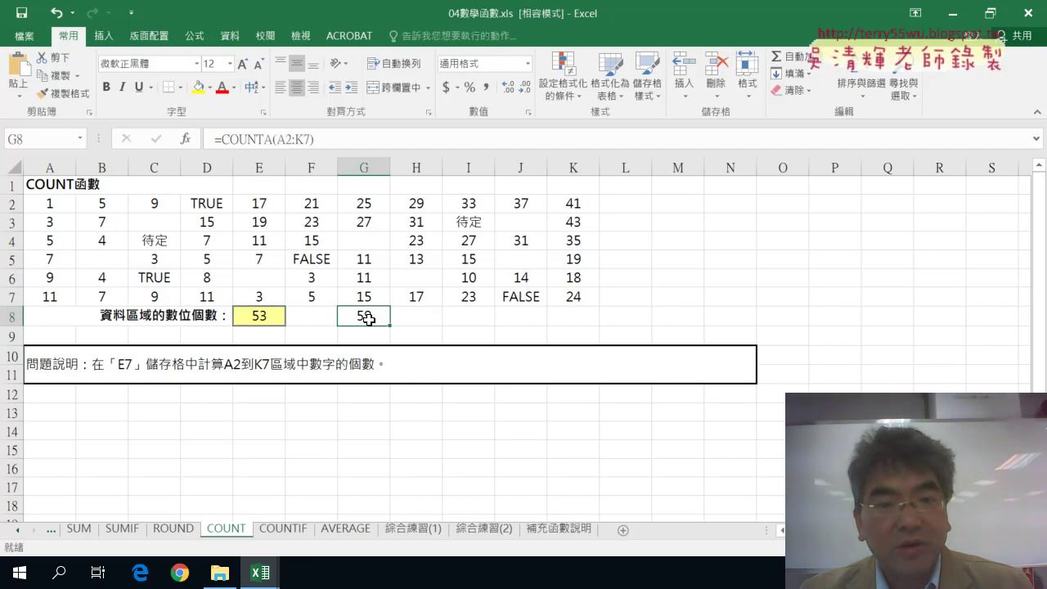
{"action": "left_click", "coordinate": [156, 204]}
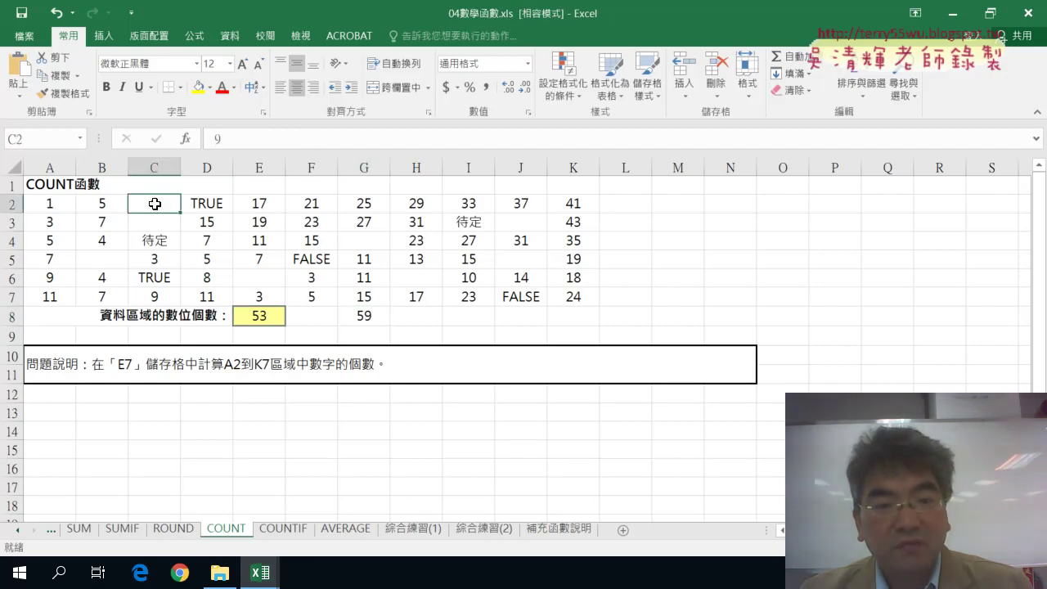
{"action": "left_click", "coordinate": [205, 208]}
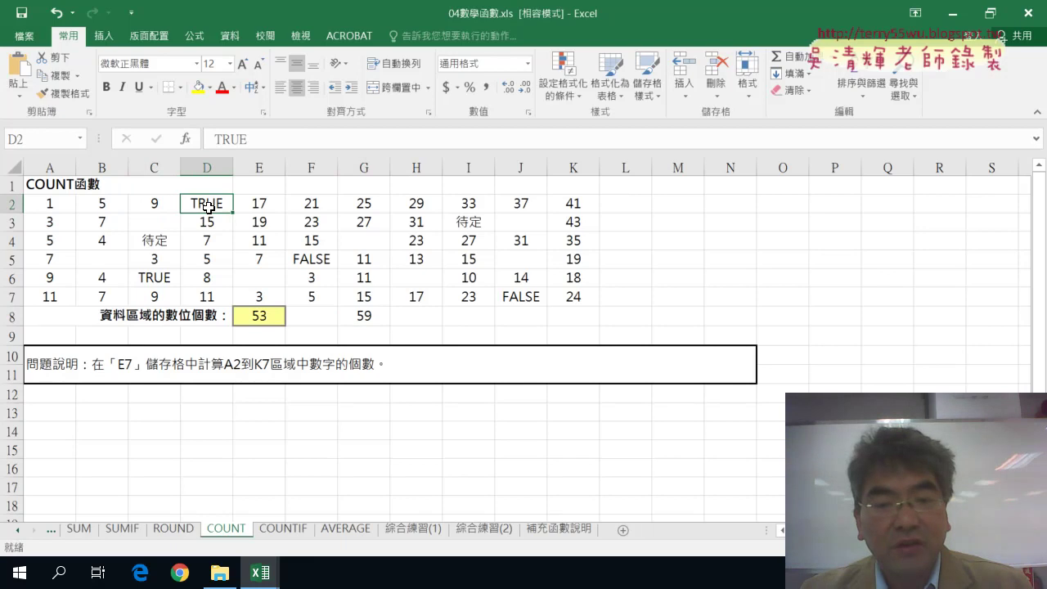
{"action": "left_click", "coordinate": [367, 317]}
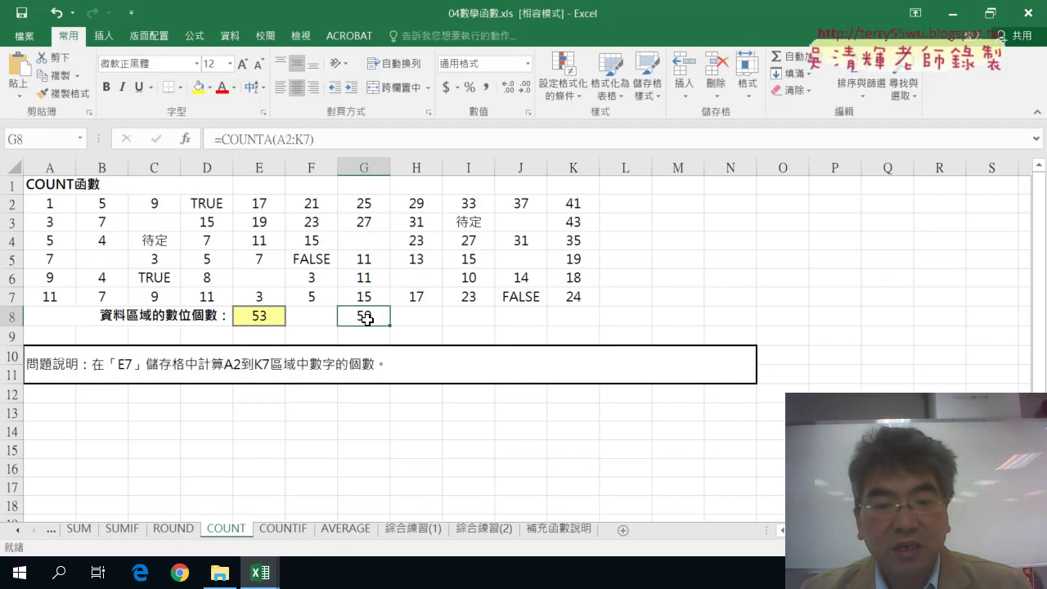
{"action": "left_click", "coordinate": [272, 314]}
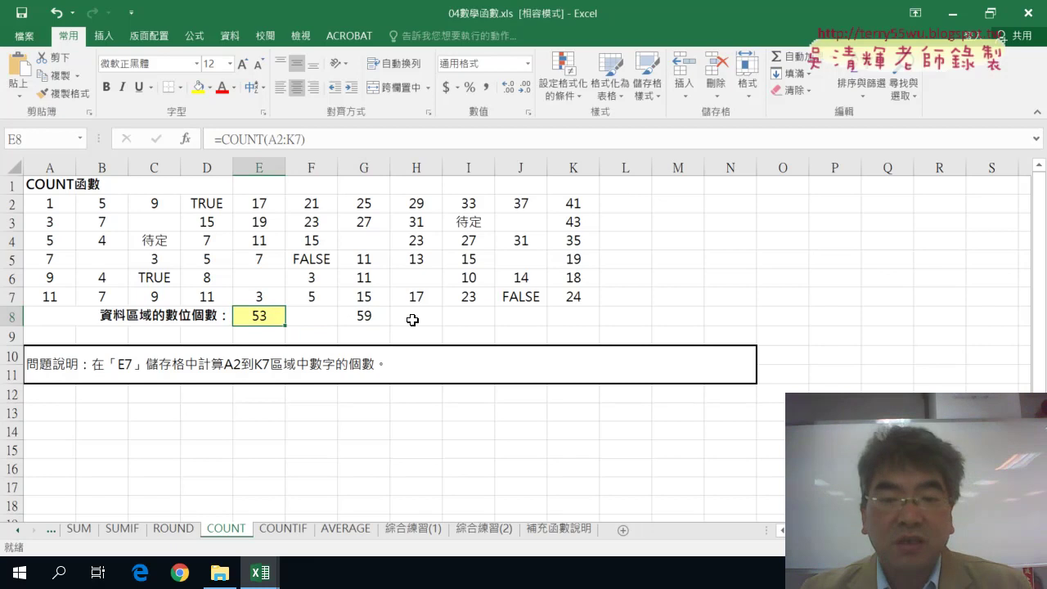
{"action": "left_click", "coordinate": [462, 316]}
Enter =COUNTBLANK(A2:K7) in I8 through Insert Function, returning 7.
{"action": "left_click", "coordinate": [187, 139]}
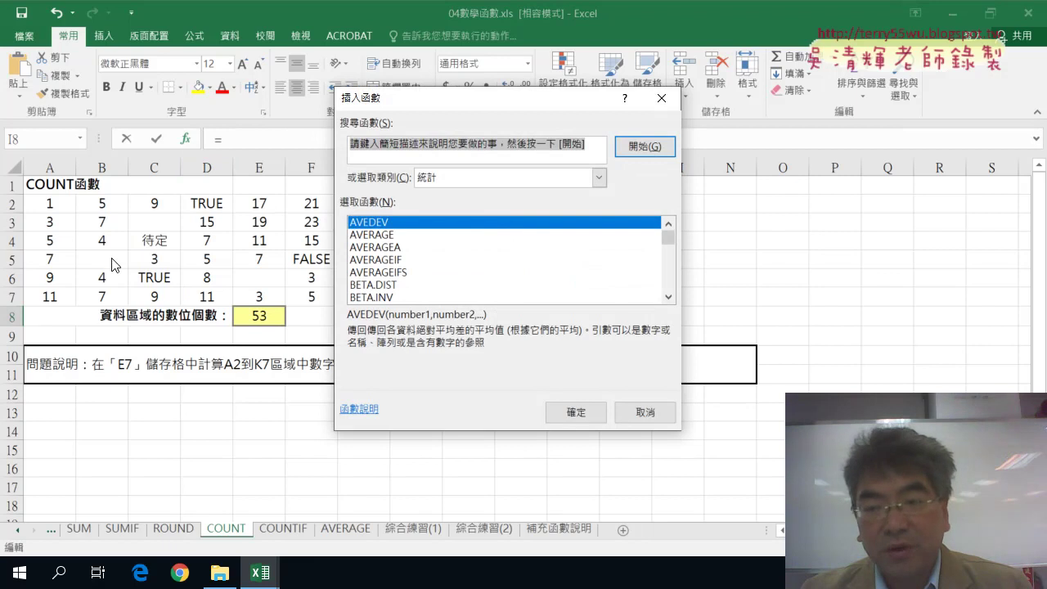
{"action": "left_click", "coordinate": [670, 284]}
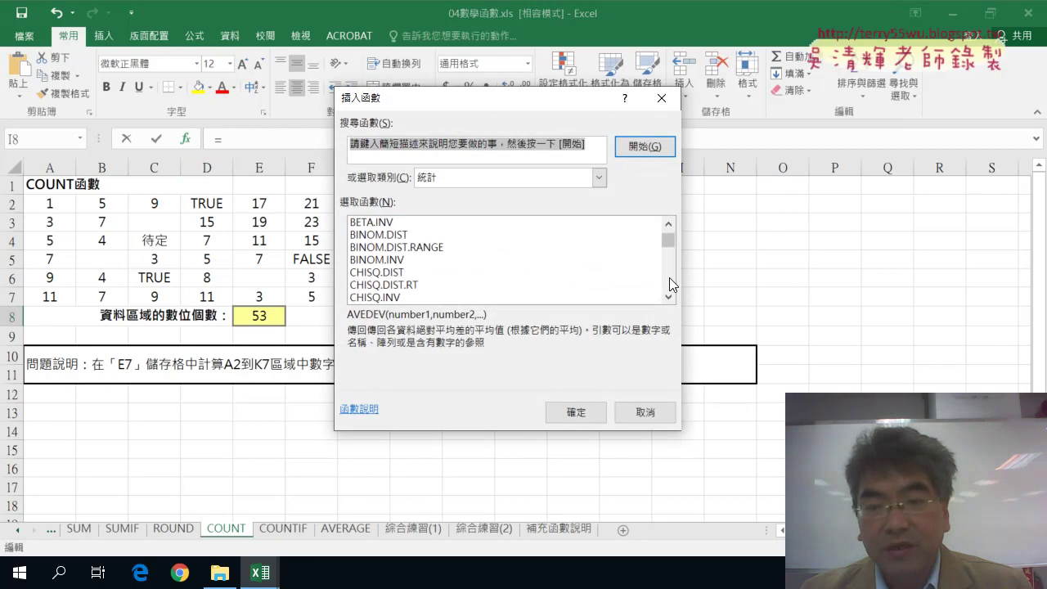
{"action": "left_click", "coordinate": [668, 283]}
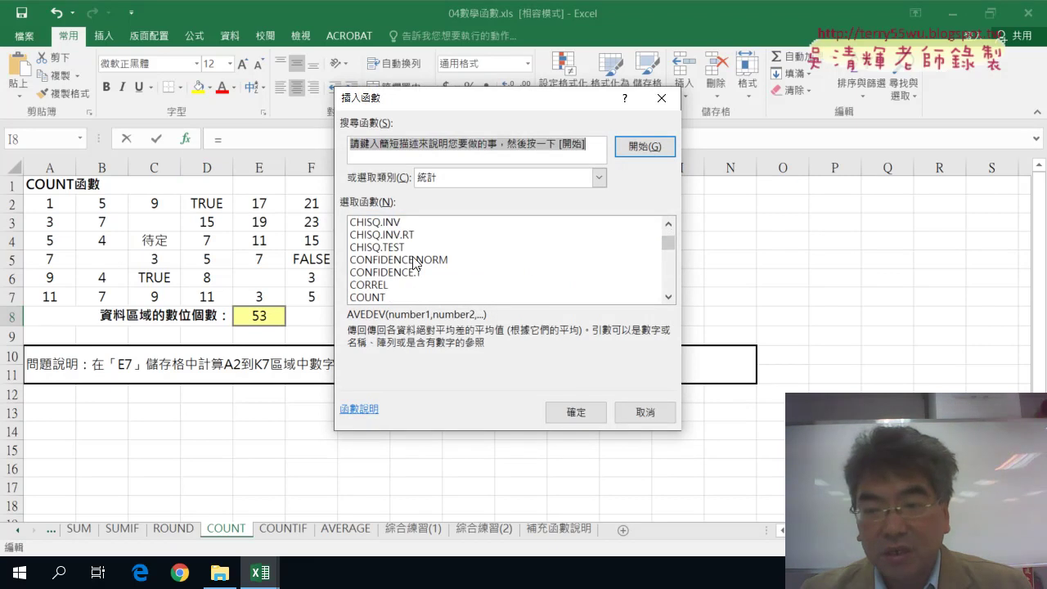
{"action": "left_click", "coordinate": [669, 297]}
{"action": "left_click", "coordinate": [668, 297]}
{"action": "left_click", "coordinate": [668, 297]}
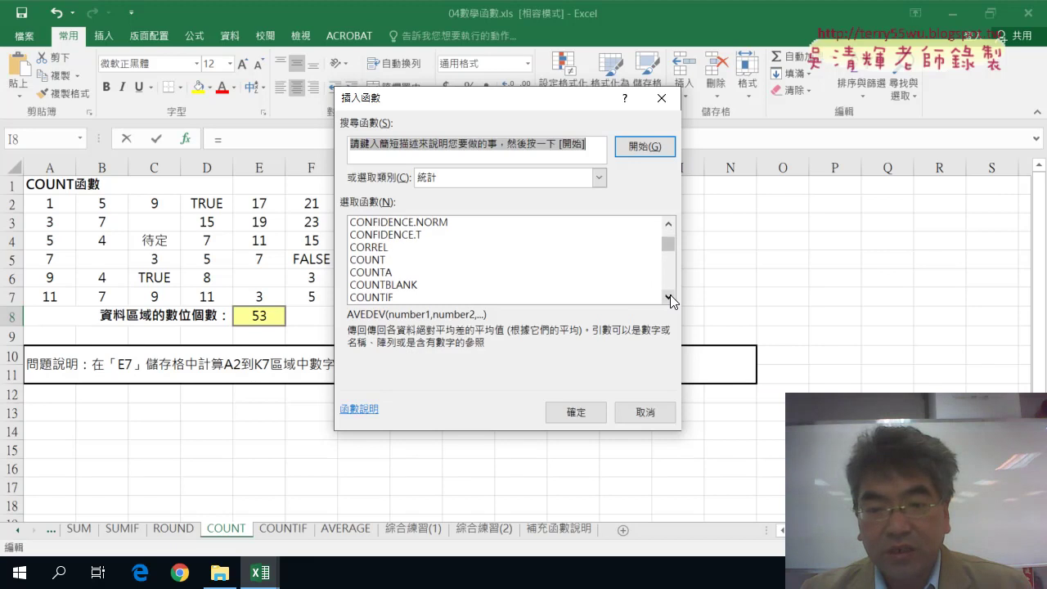
{"action": "left_click", "coordinate": [451, 286]}
{"action": "left_click", "coordinate": [583, 412]}
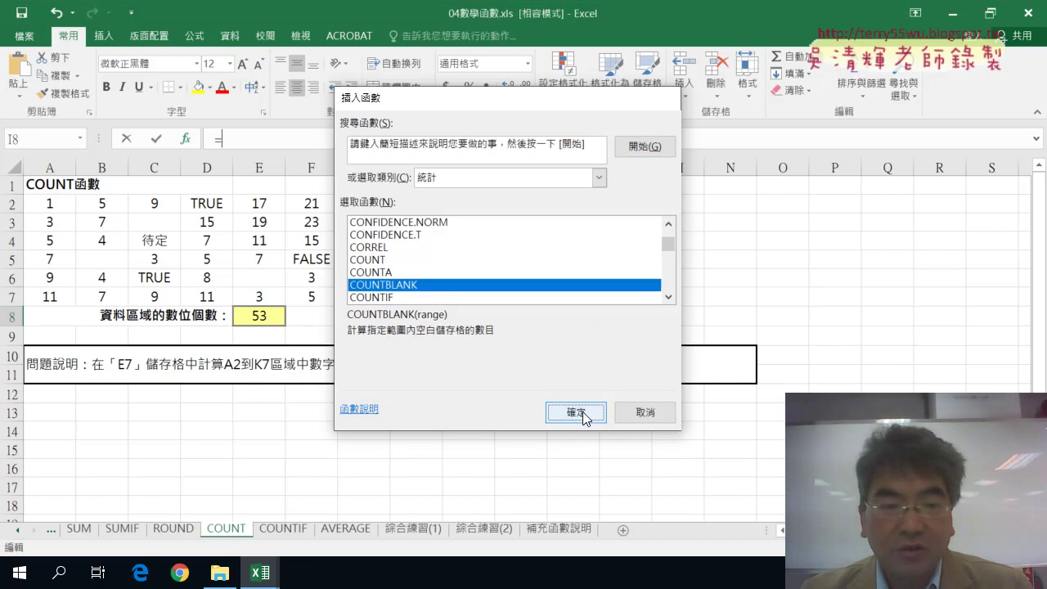
{"action": "left_click_drag", "start_coordinate": [50, 205], "coordinate": [565, 298]}
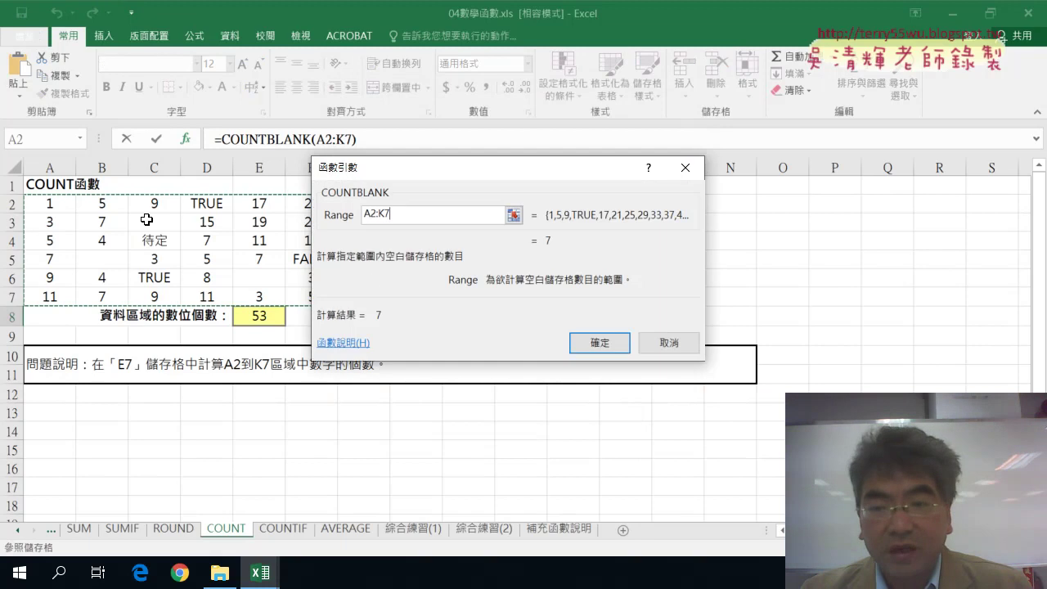
{"action": "left_click", "coordinate": [600, 342]}
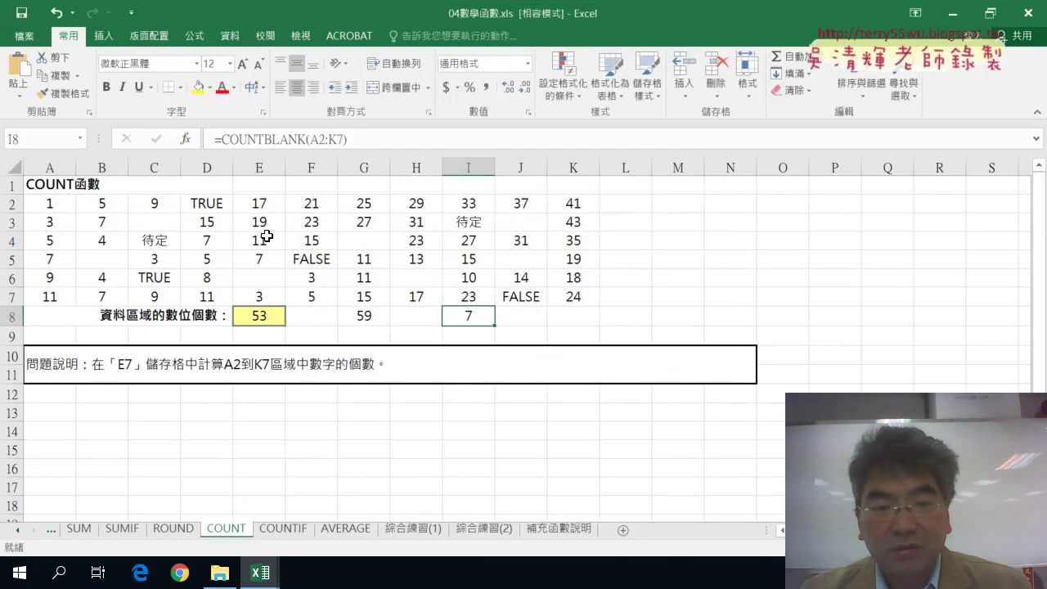
{"action": "left_click", "coordinate": [565, 317]}
Choose COUNTIF from the statistical list for K8 to open its arguments.
{"action": "left_click", "coordinate": [186, 139]}
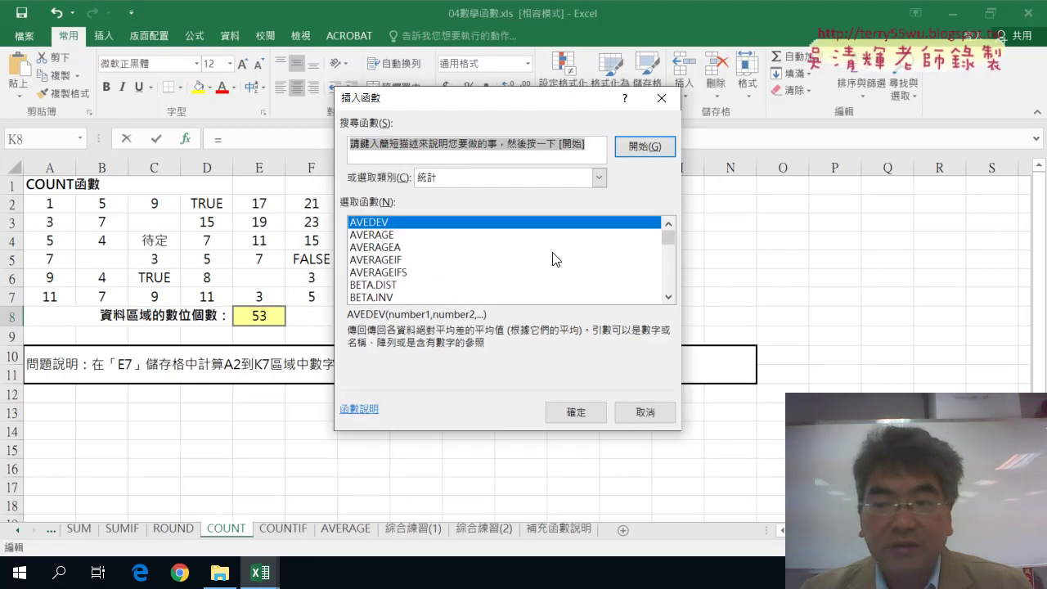
{"action": "scroll", "coordinate": [669, 276], "scroll_direction": "down", "scroll_amount": 4}
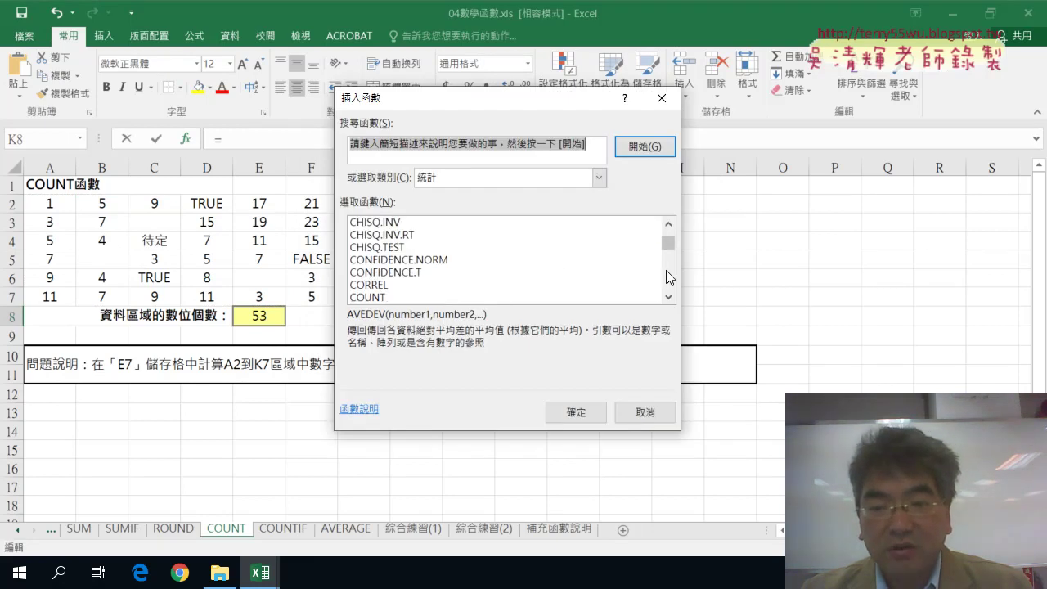
{"action": "scroll", "coordinate": [669, 282], "scroll_direction": "down", "scroll_amount": 2}
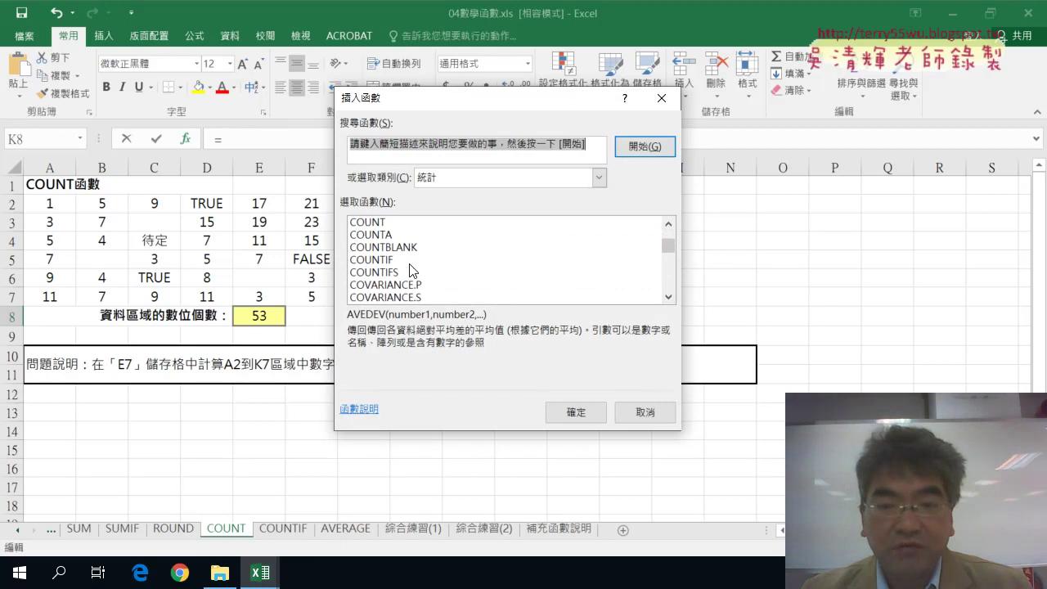
{"action": "left_click", "coordinate": [389, 260]}
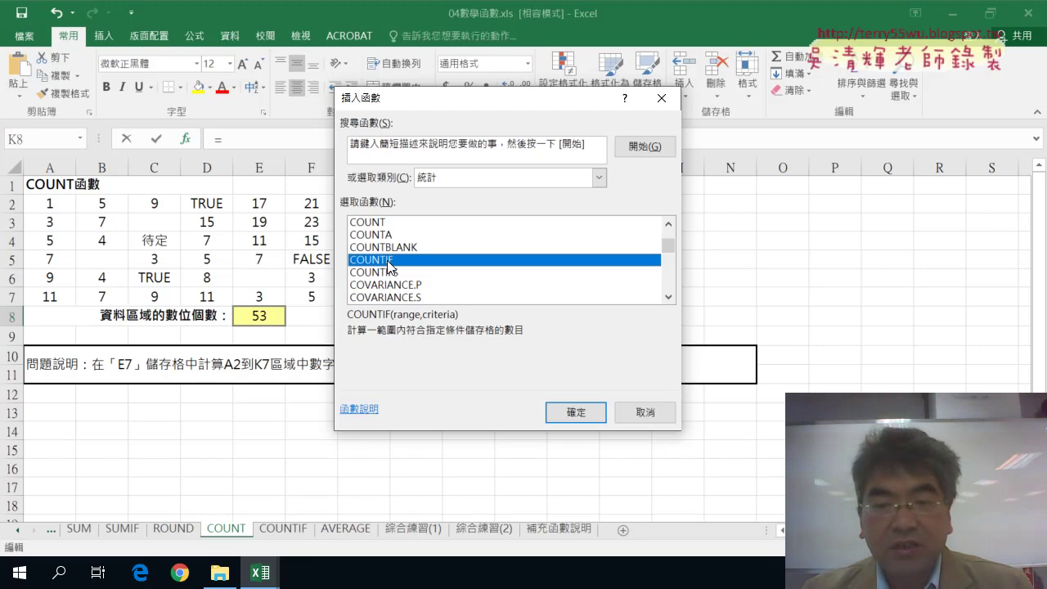
{"action": "left_click", "coordinate": [563, 413]}
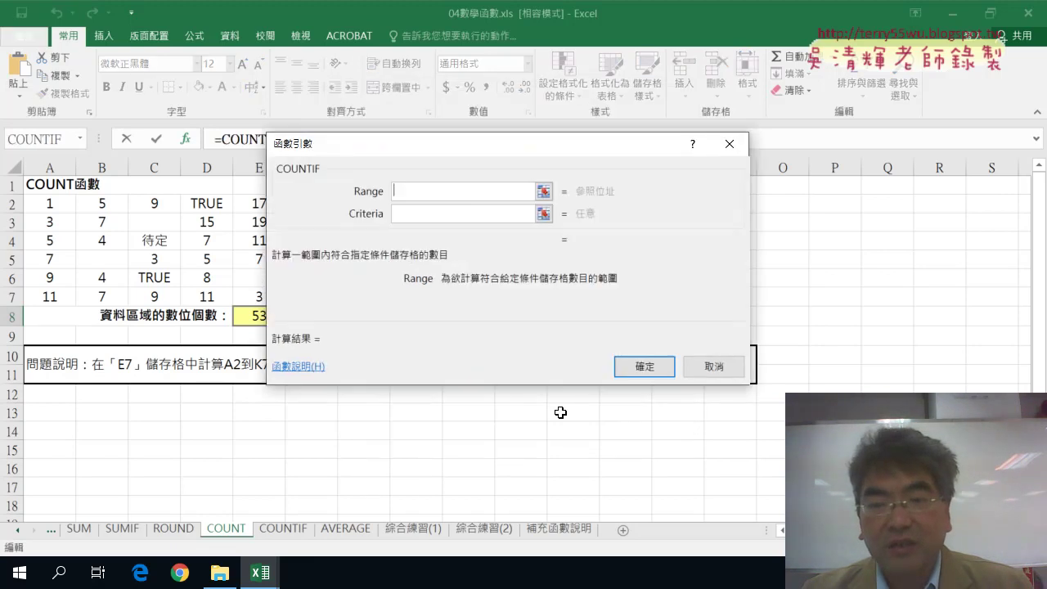
Set the COUNTIF range to A2:K7, correcting the end row from 8 to 7.
{"action": "left_click_drag", "start_coordinate": [455, 154], "coordinate": [559, 183]}
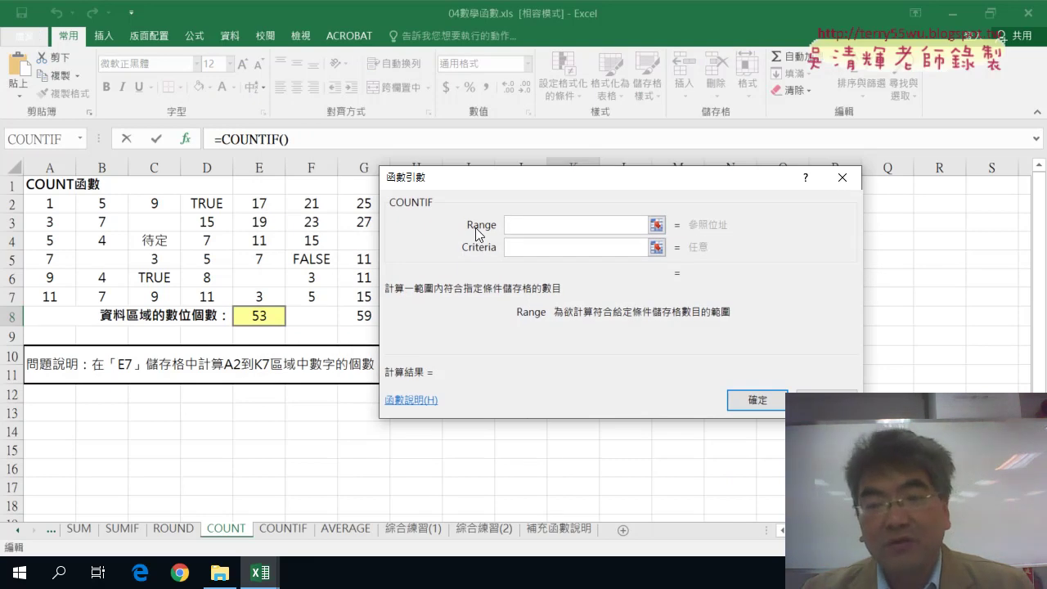
{"action": "mouse_move", "coordinate": [66, 203]}
{"action": "left_mouse_down"}
{"action": "mouse_move", "coordinate": [243, 272]}
{"action": "mouse_move", "coordinate": [575, 300]}
{"action": "left_mouse_up"}
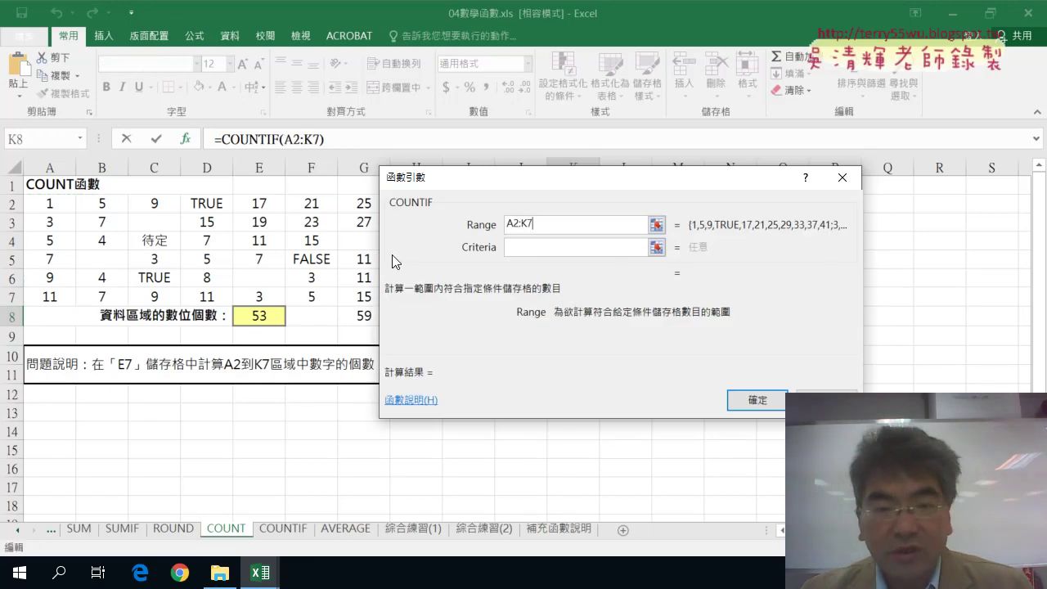
{"action": "left_click_drag", "start_coordinate": [65, 205], "coordinate": [573, 316]}
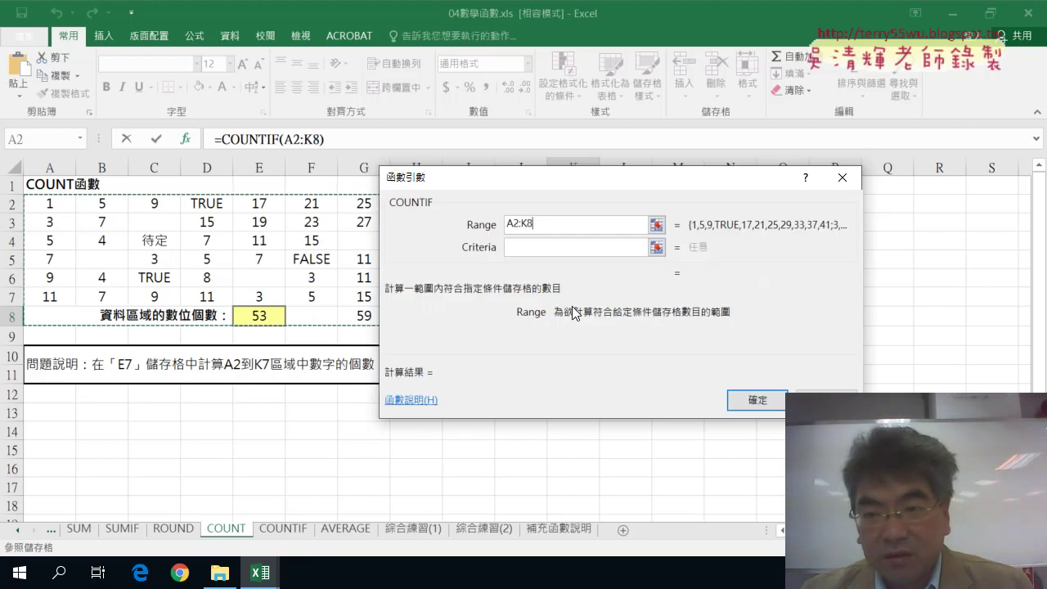
{"action": "left_click", "coordinate": [534, 223]}
{"action": "key", "text": "BackSpace"}
{"action": "type", "text": "7"}
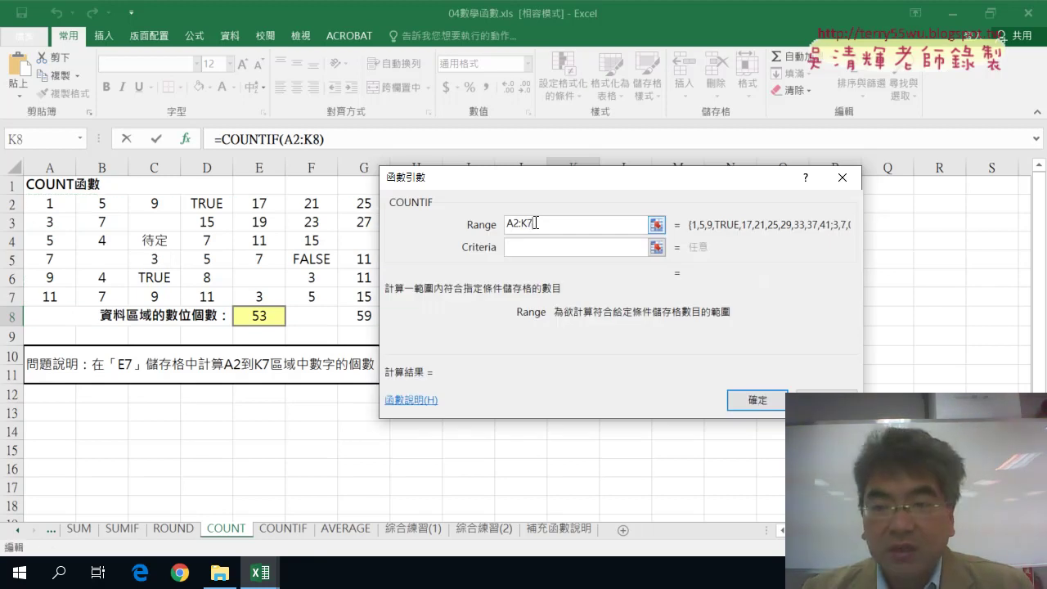
Enter criteria ">30" and commit =COUNTIF(A2:K7,">30") to K8, giving 7.
{"action": "left_click", "coordinate": [542, 247]}
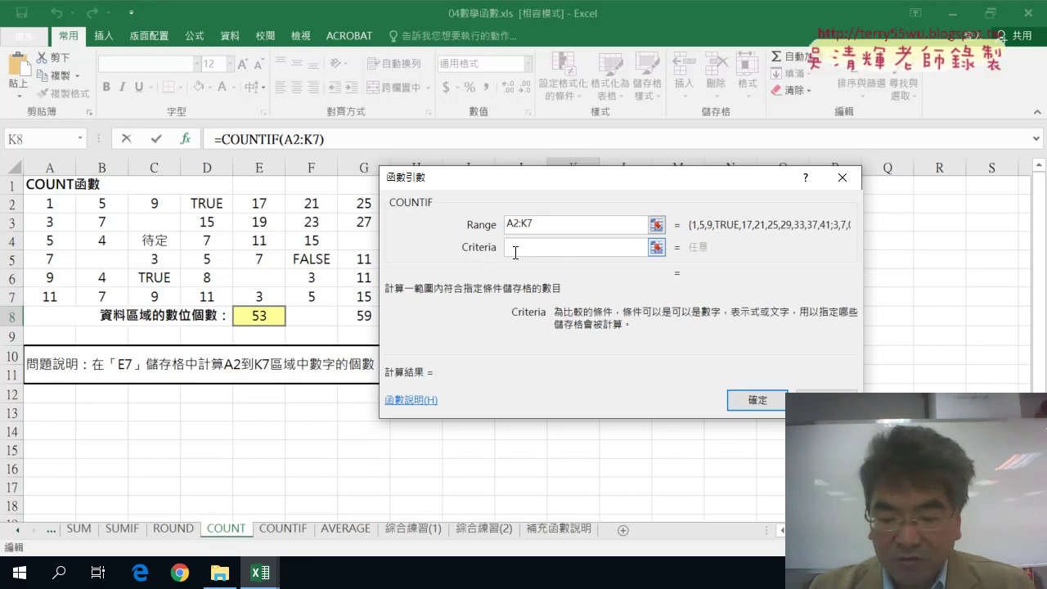
{"action": "type", "text": ">"}
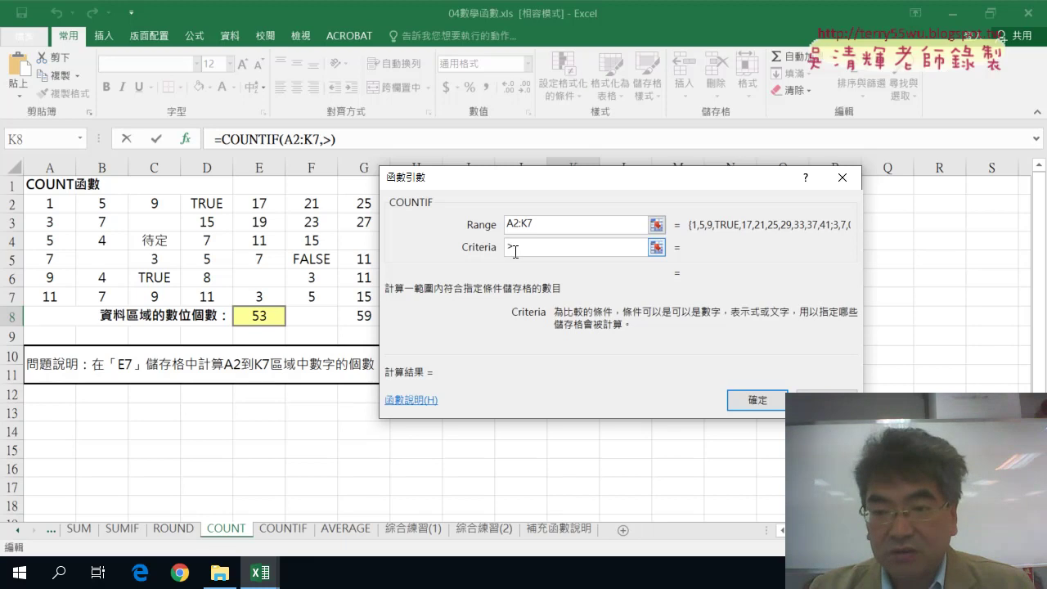
{"action": "type", "text": "30"}
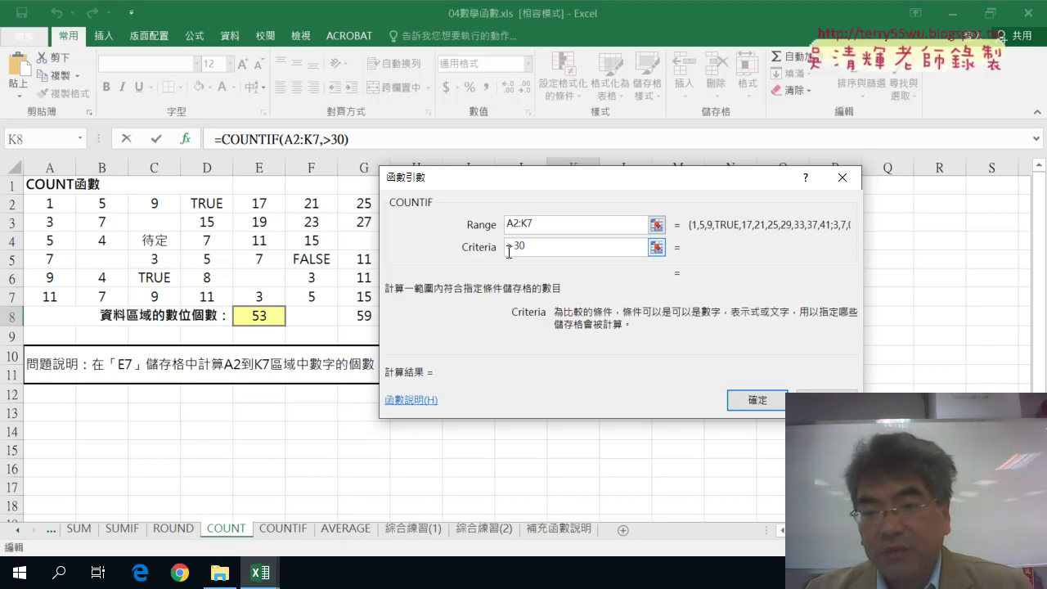
{"action": "key", "text": "Tab"}
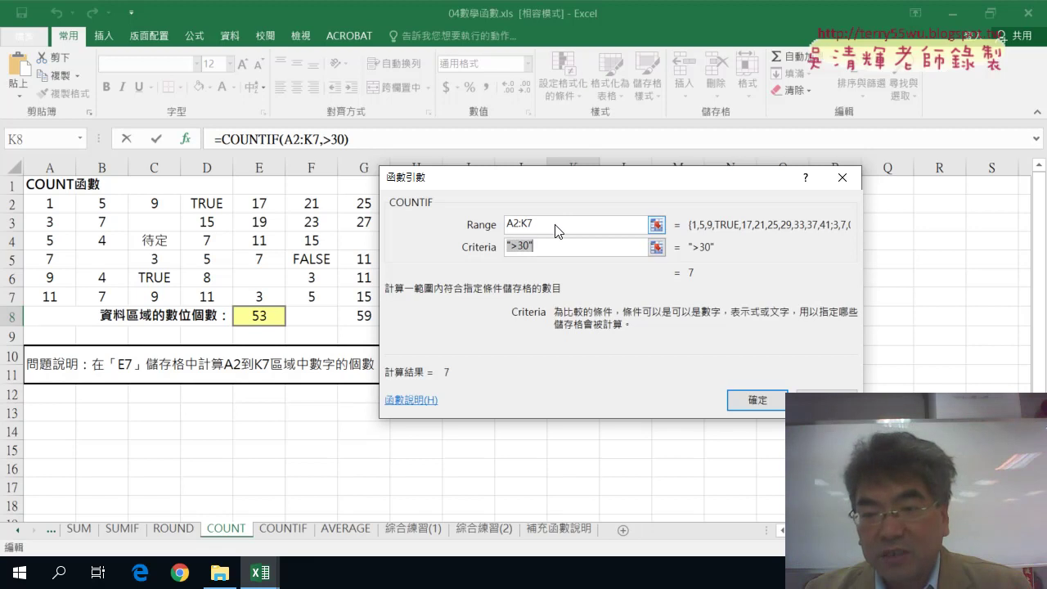
{"action": "left_click", "coordinate": [512, 250]}
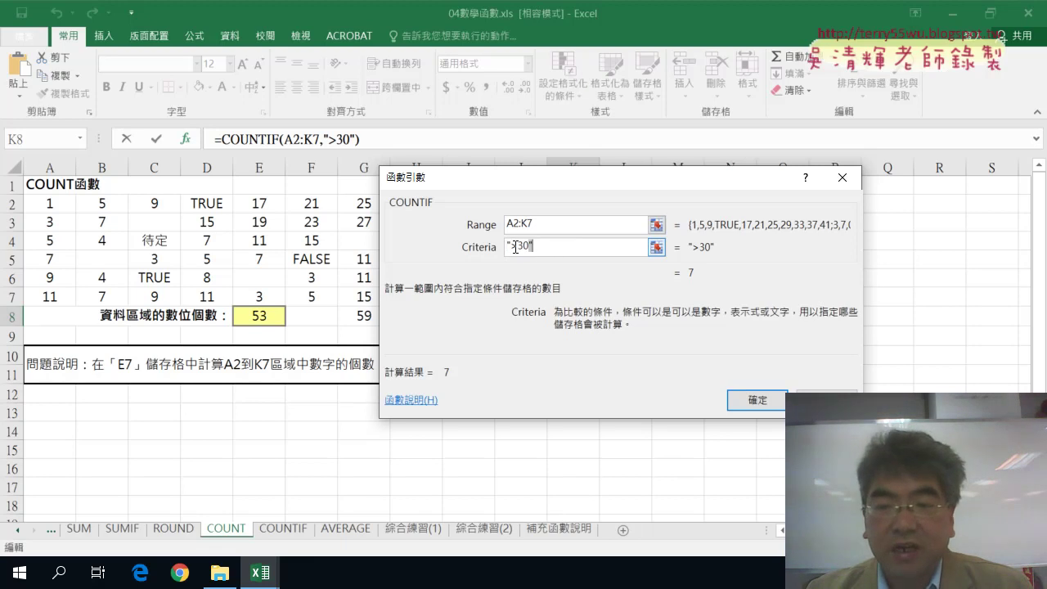
{"action": "left_click_drag", "start_coordinate": [514, 249], "coordinate": [521, 247]}
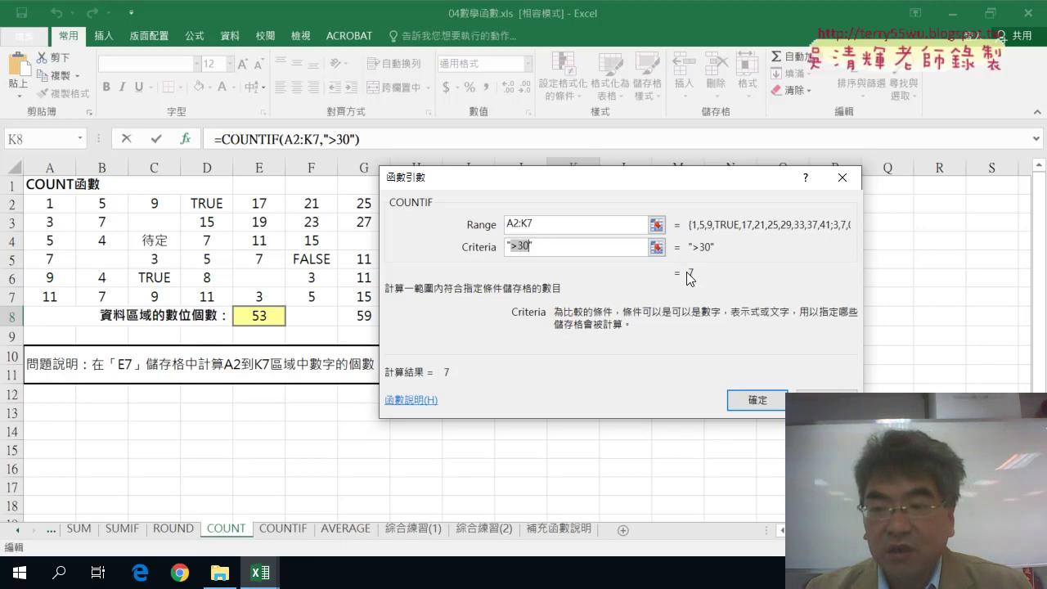
{"action": "left_click", "coordinate": [745, 403]}
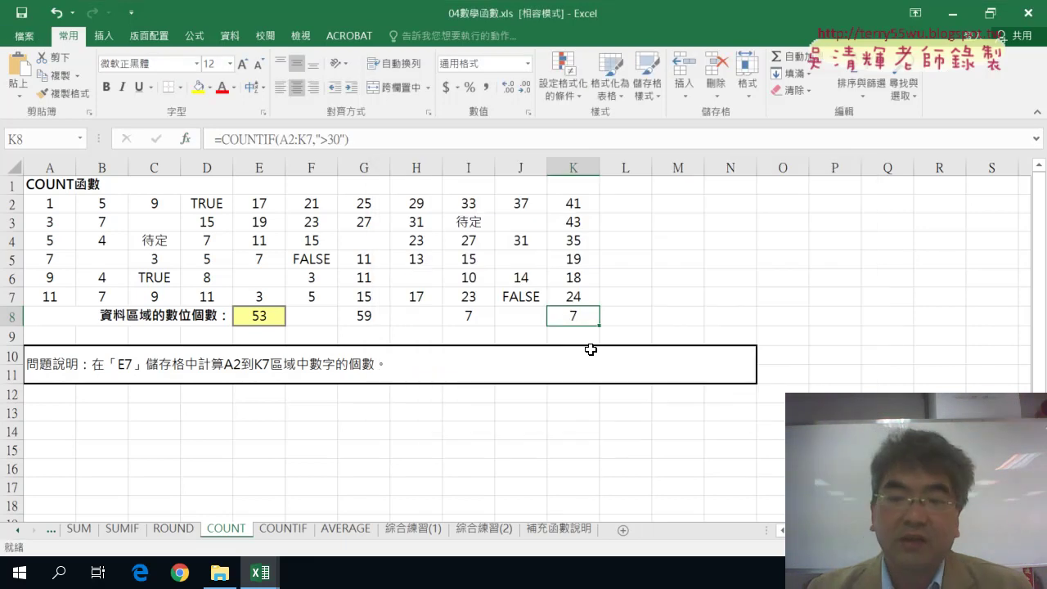